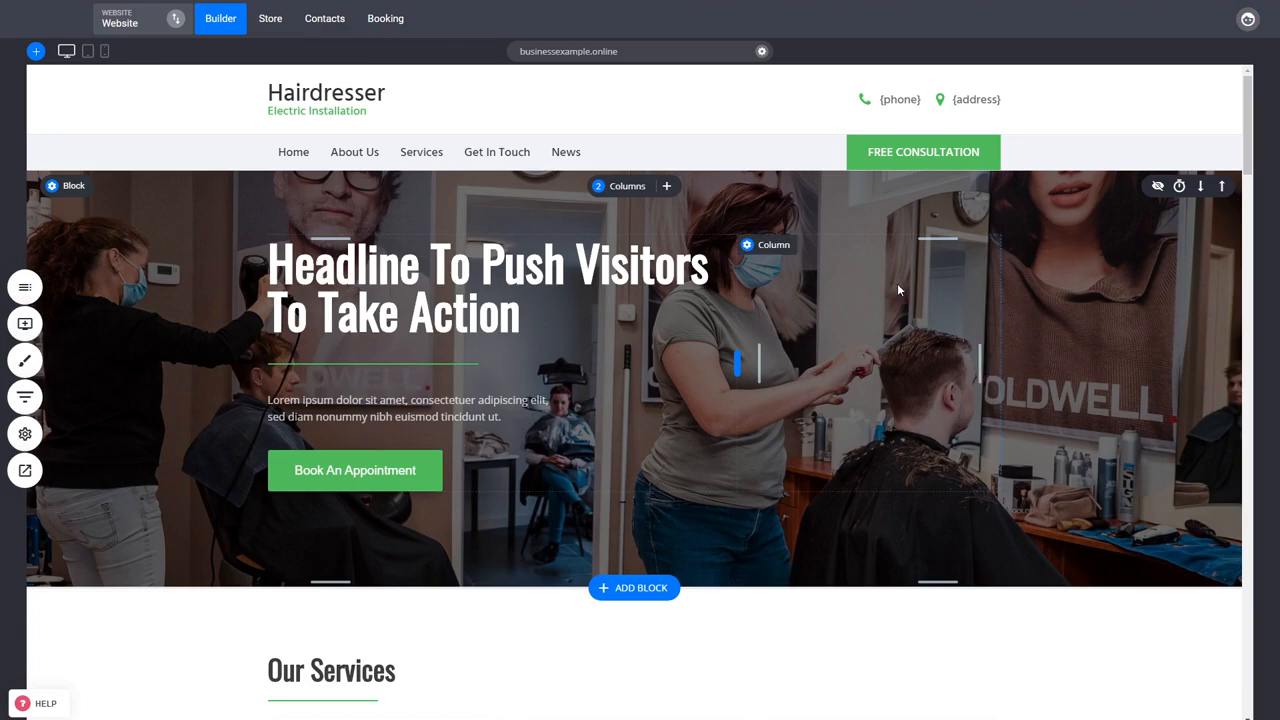
Open the store's product list and start adding a new product of the Service type
left_click(272, 22)
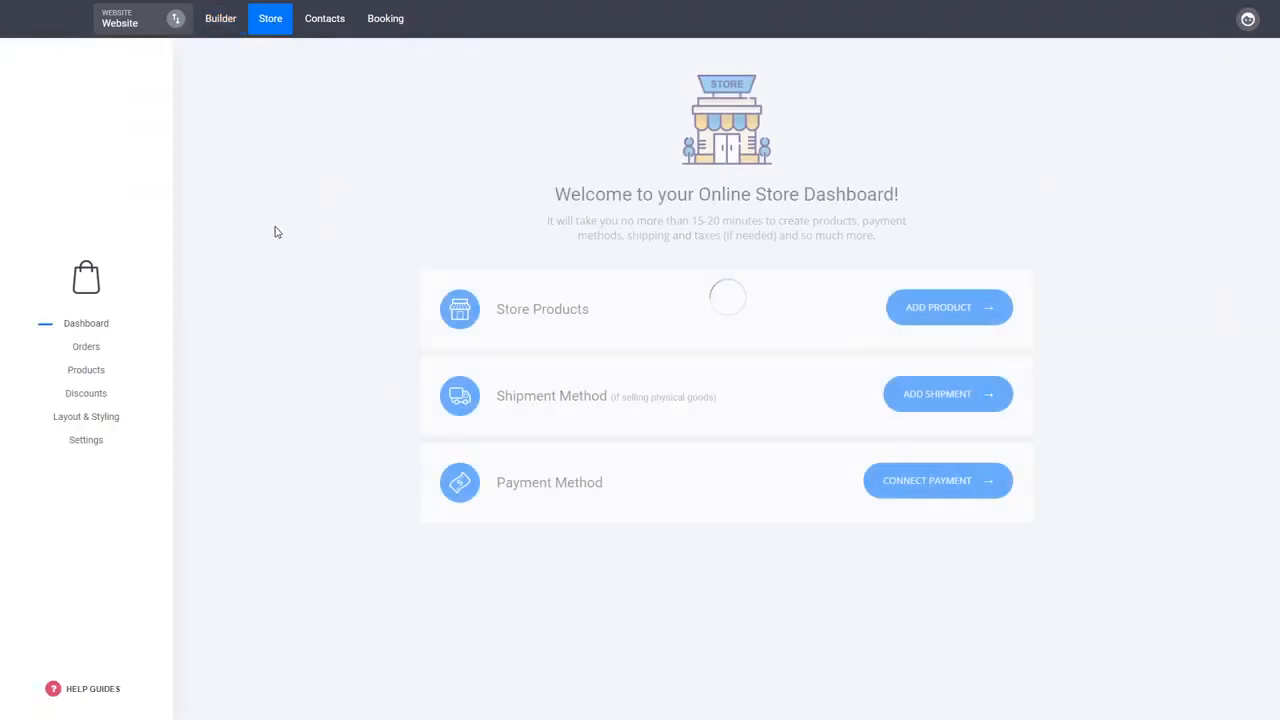
left_click(88, 370)
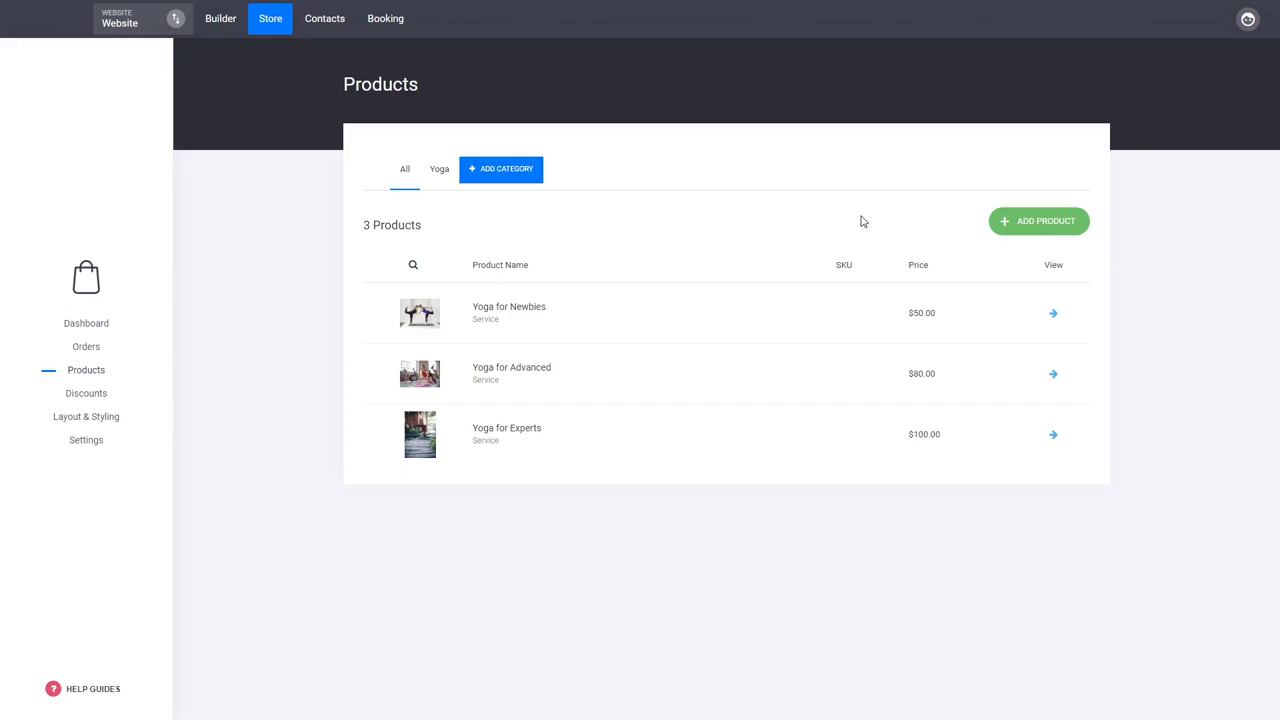
left_click(1030, 230)
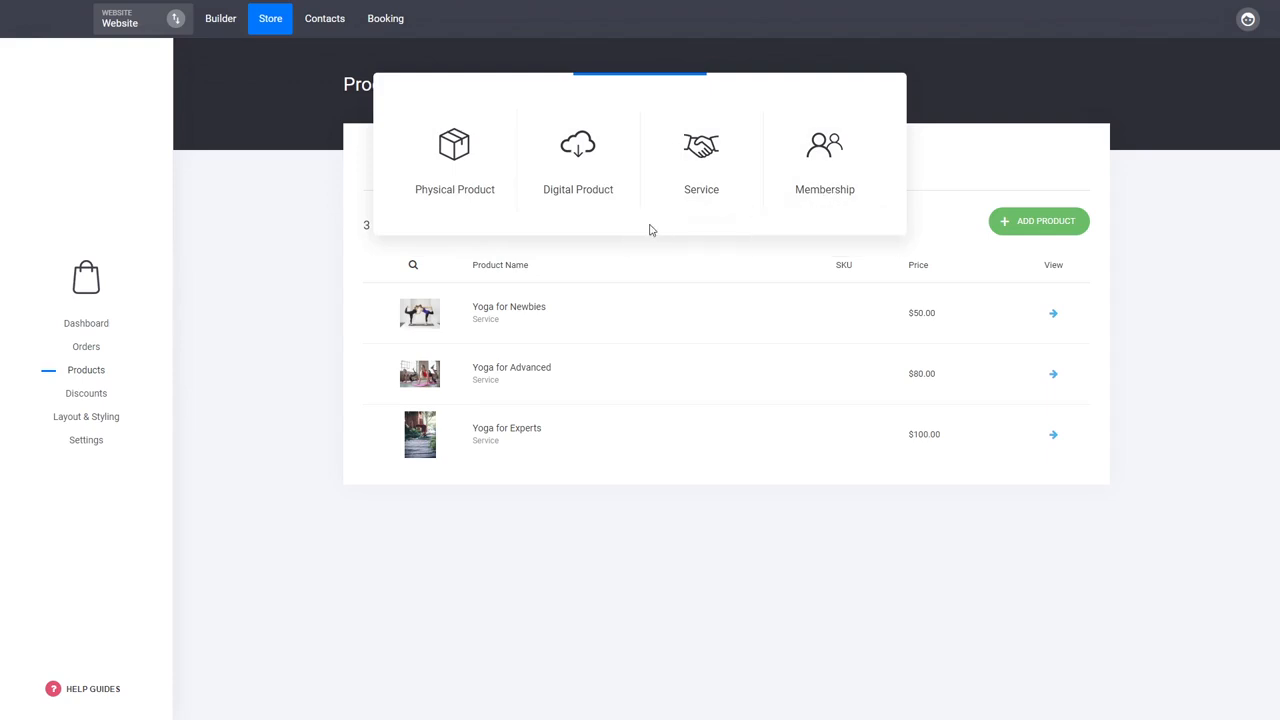
left_click(701, 210)
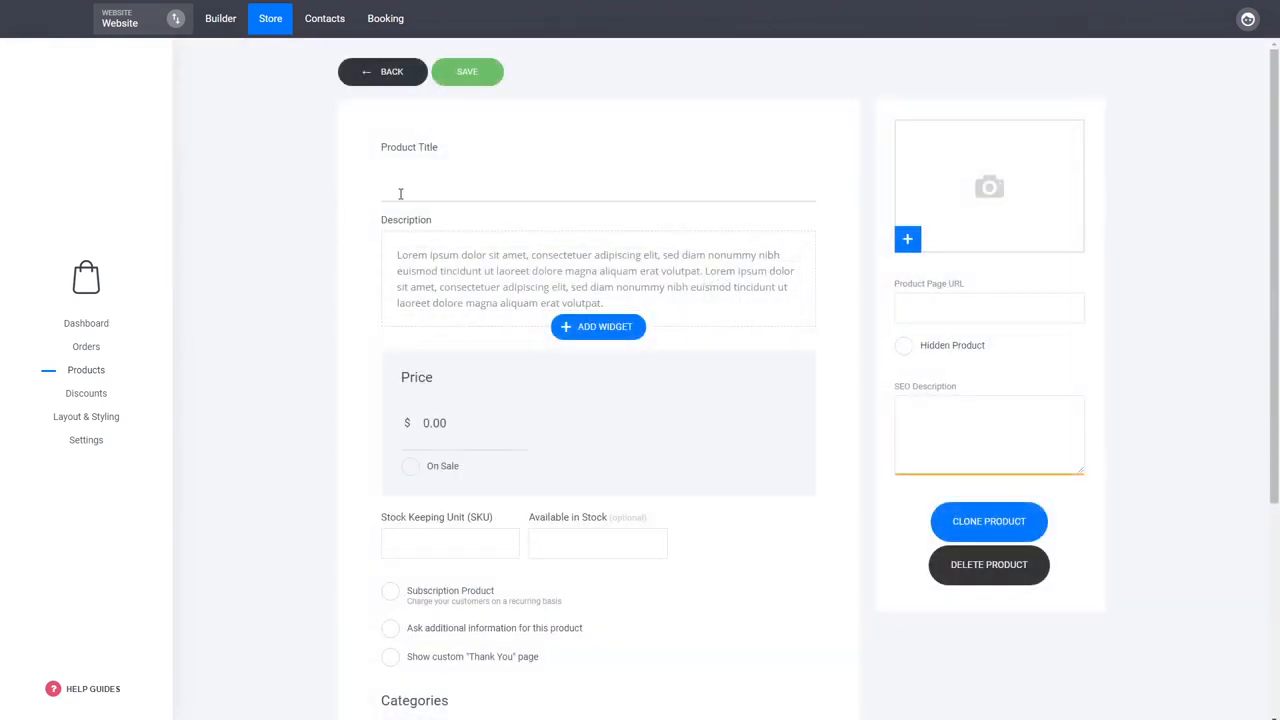
Title the new product "Service" and set its price to $10.00
type("Service")
left_click_drag(454, 434, 425, 434)
type("1")
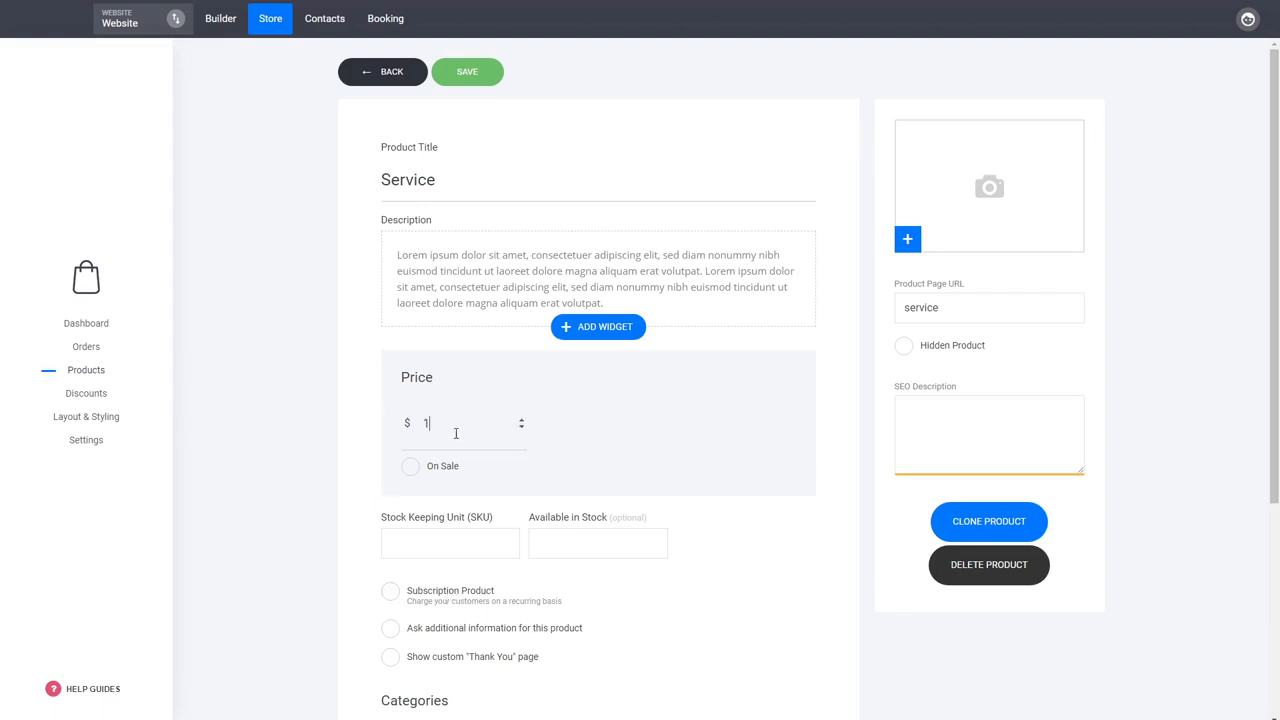
scroll(316, 440, "down", 2)
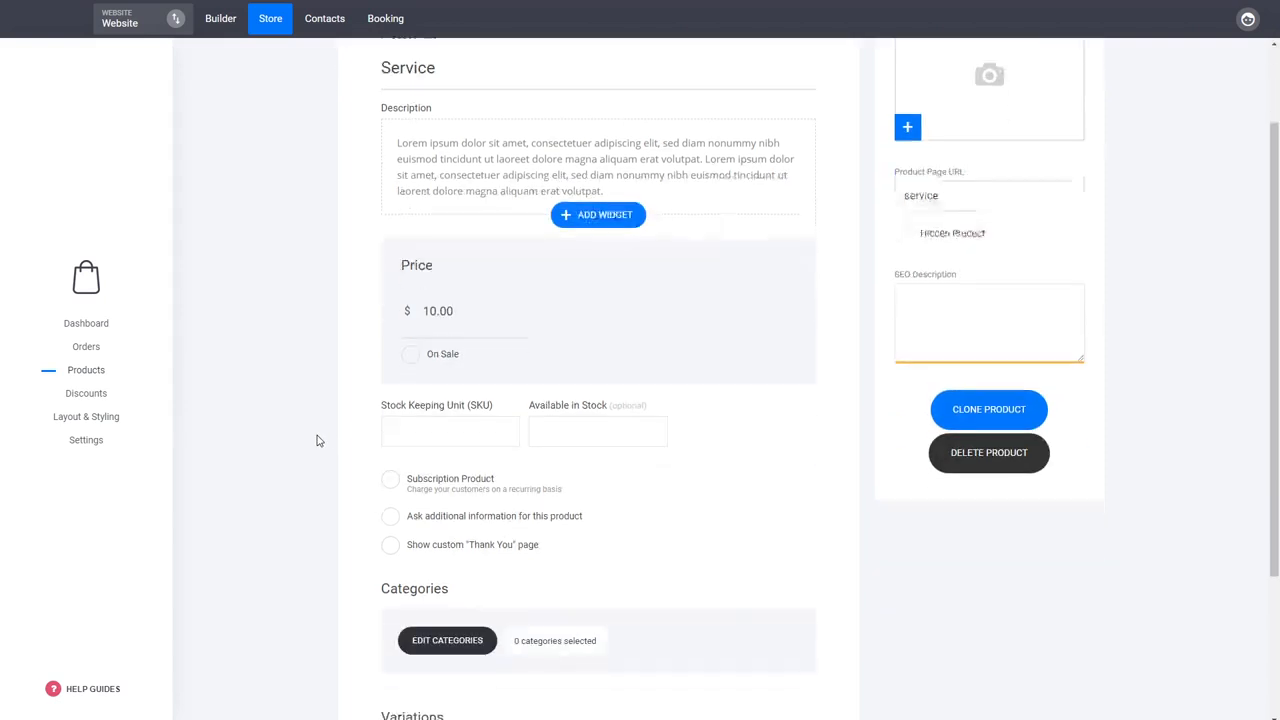
scroll(317, 437, "up", 1)
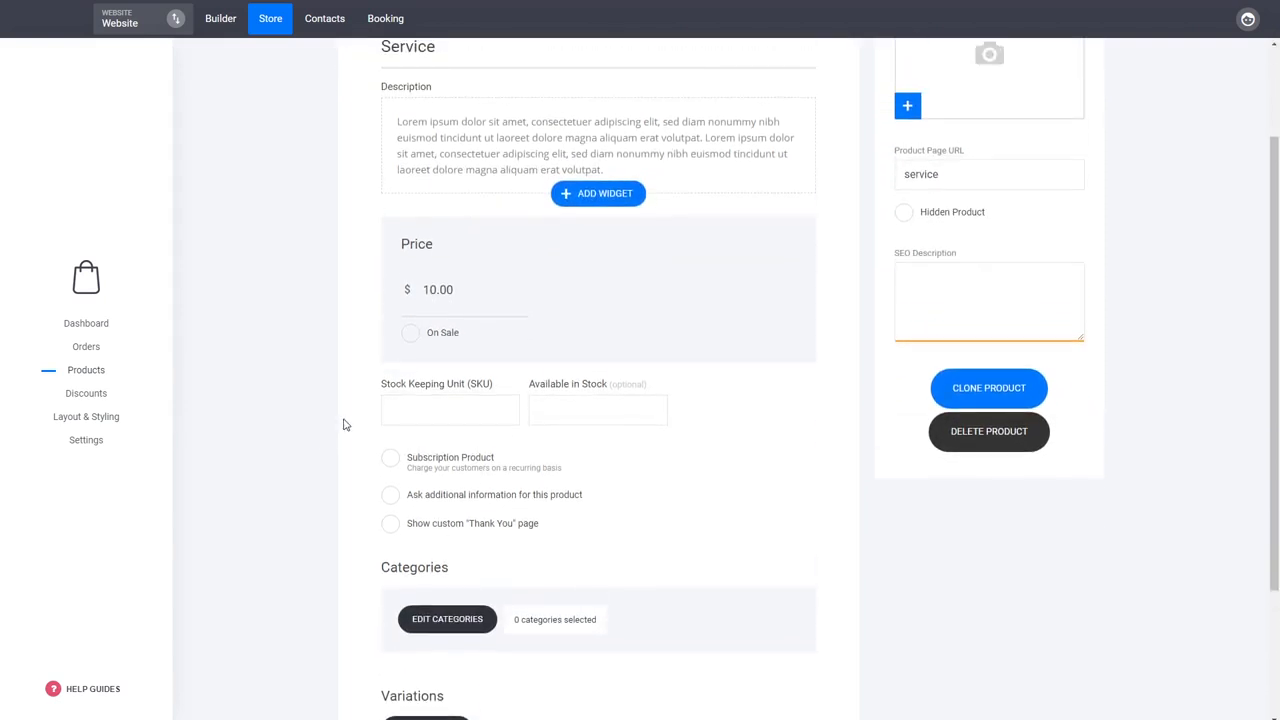
scroll(345, 424, "up", 1)
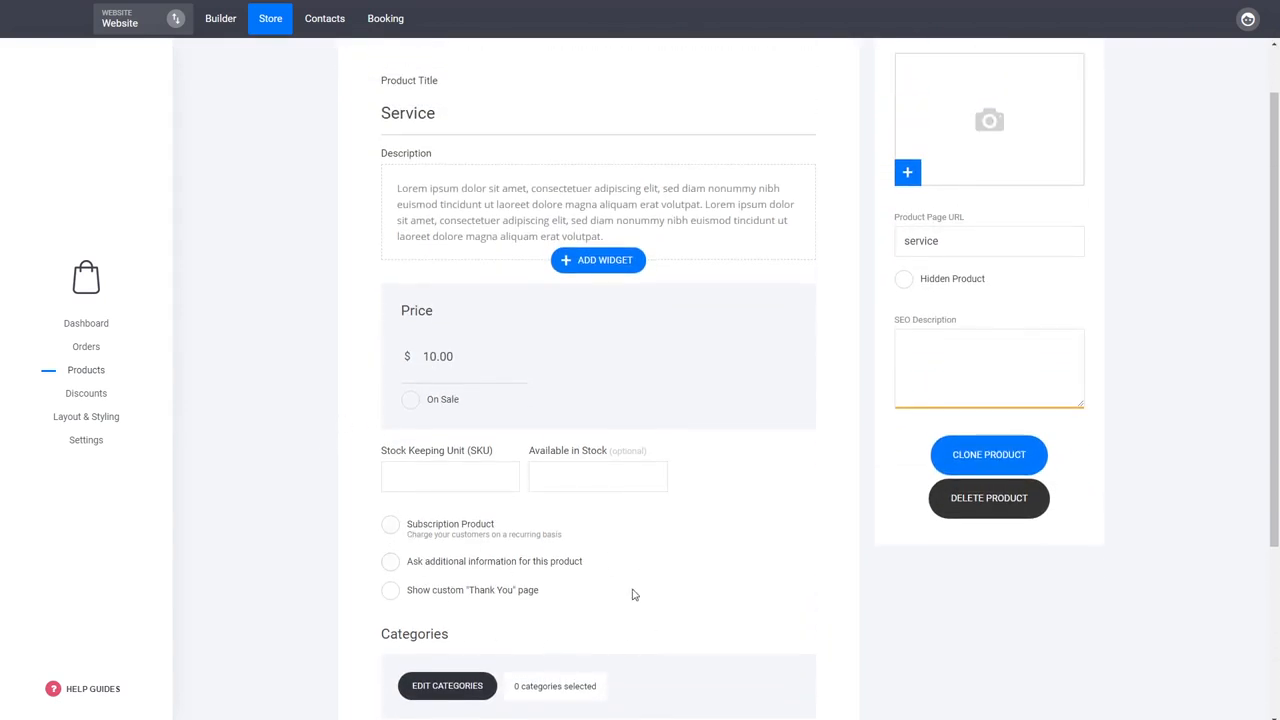
scroll(714, 540, "up", 1)
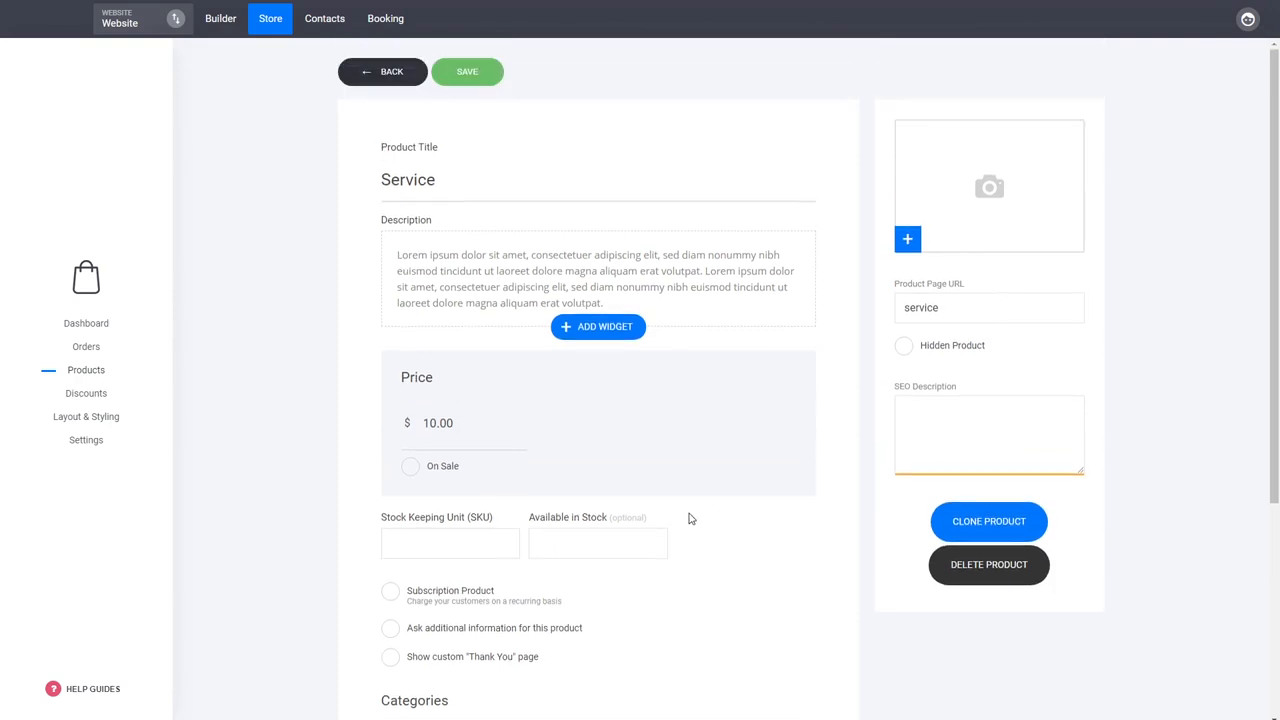
Assign the product to the Yoga category and save it
scroll(690, 518, "down", 4)
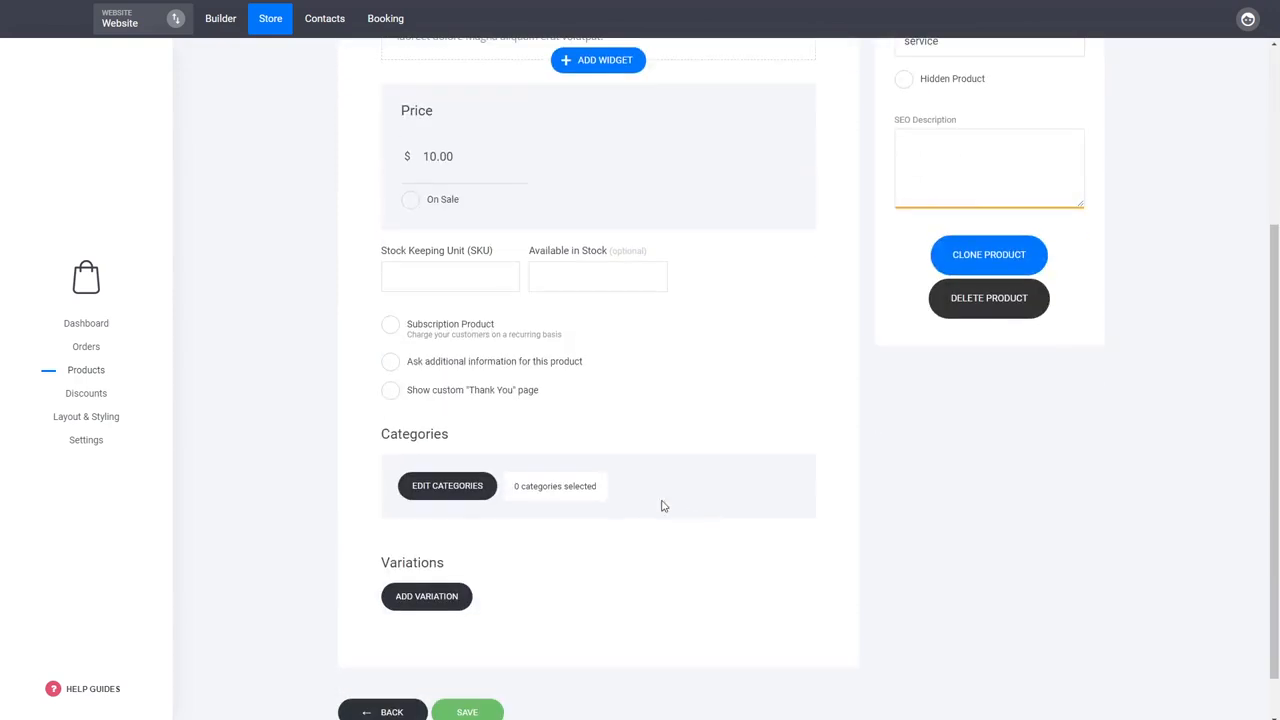
left_click(477, 490)
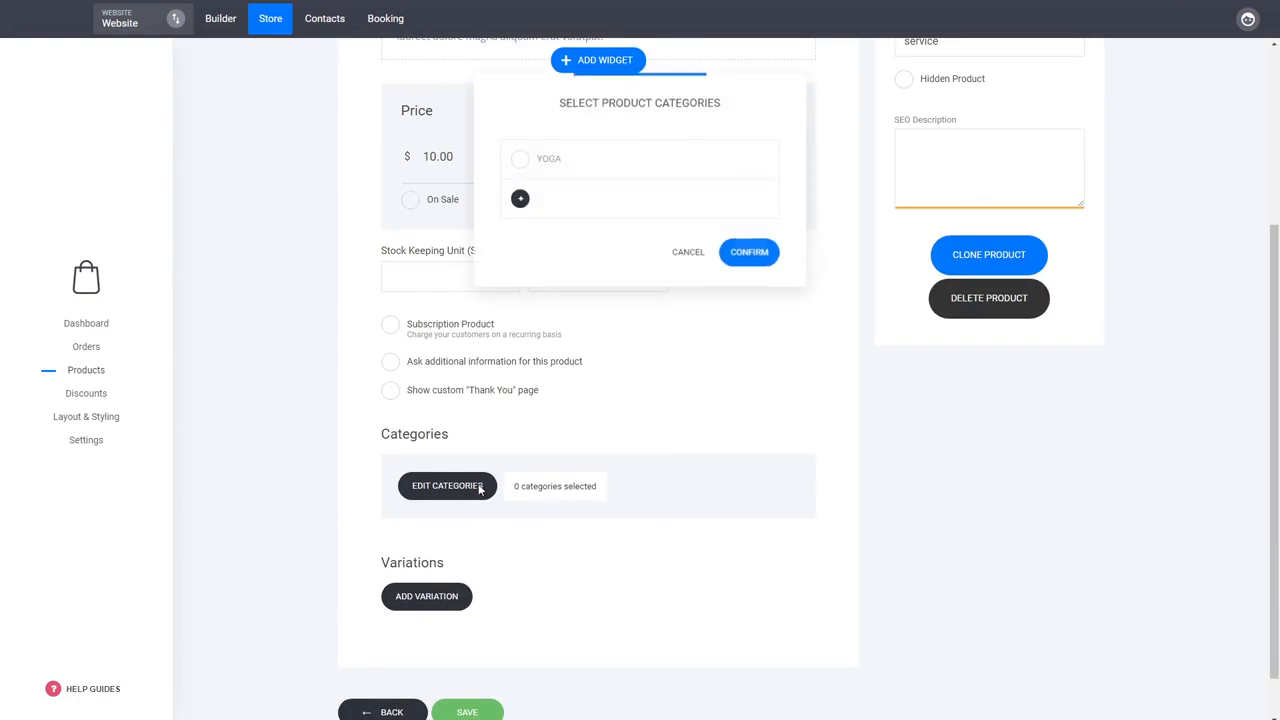
left_click(554, 164)
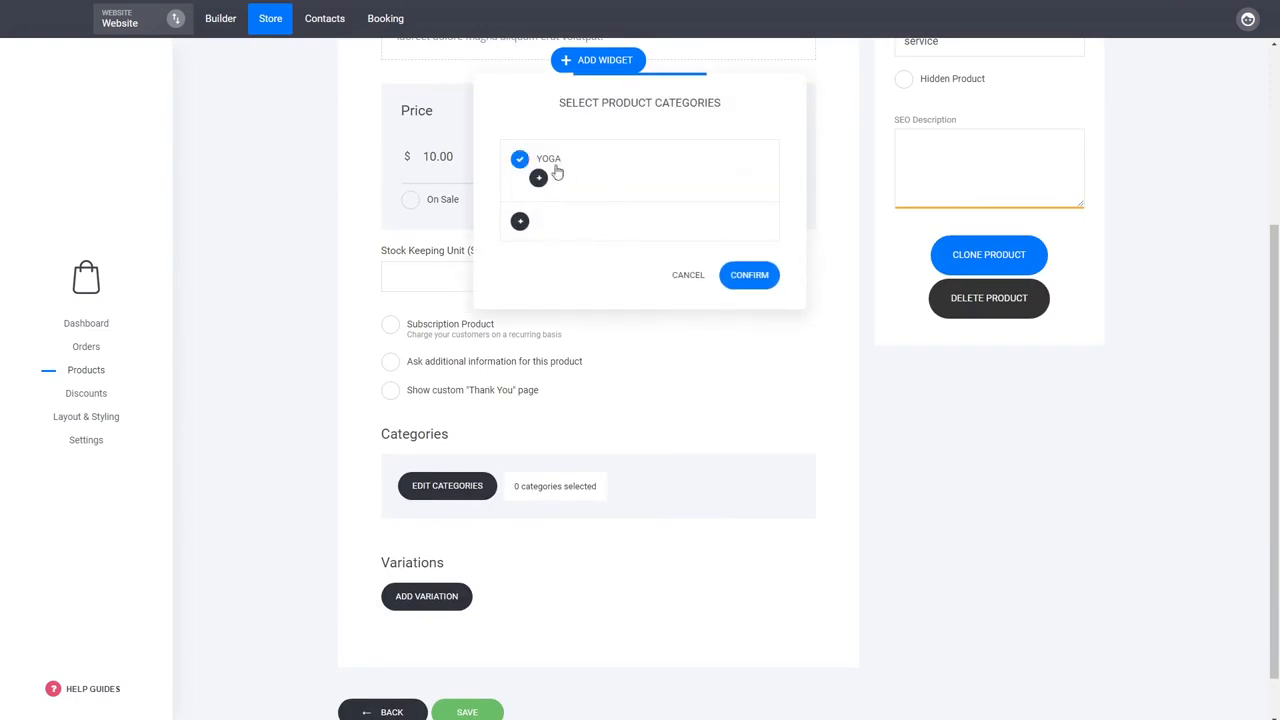
left_click(757, 280)
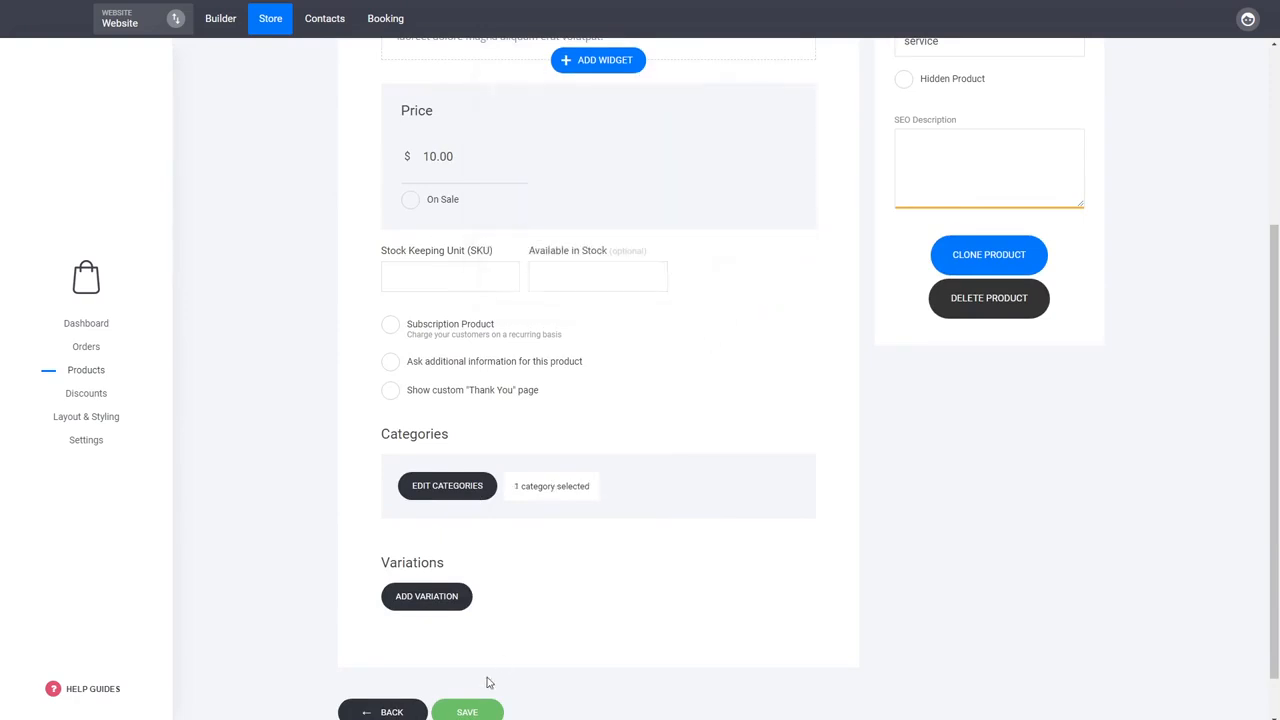
left_click(468, 712)
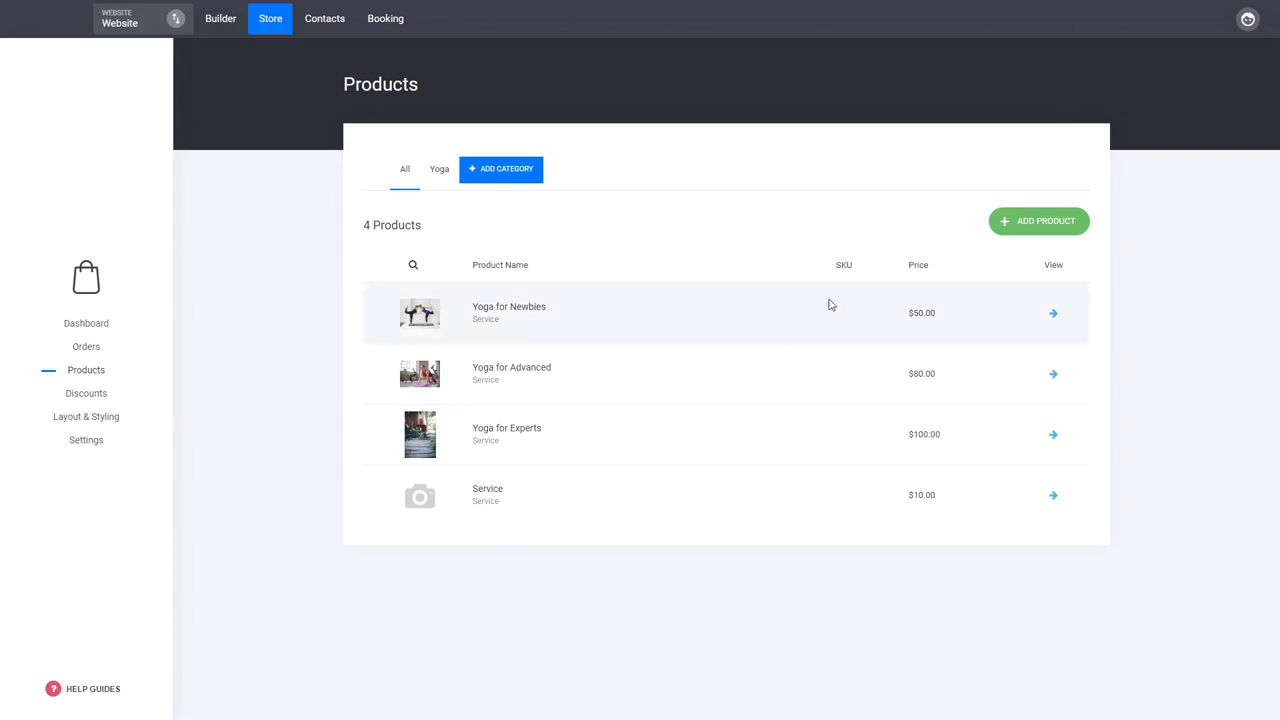
Open the saved Service product to check it, and return to the product list
left_click(480, 496)
left_click(370, 72)
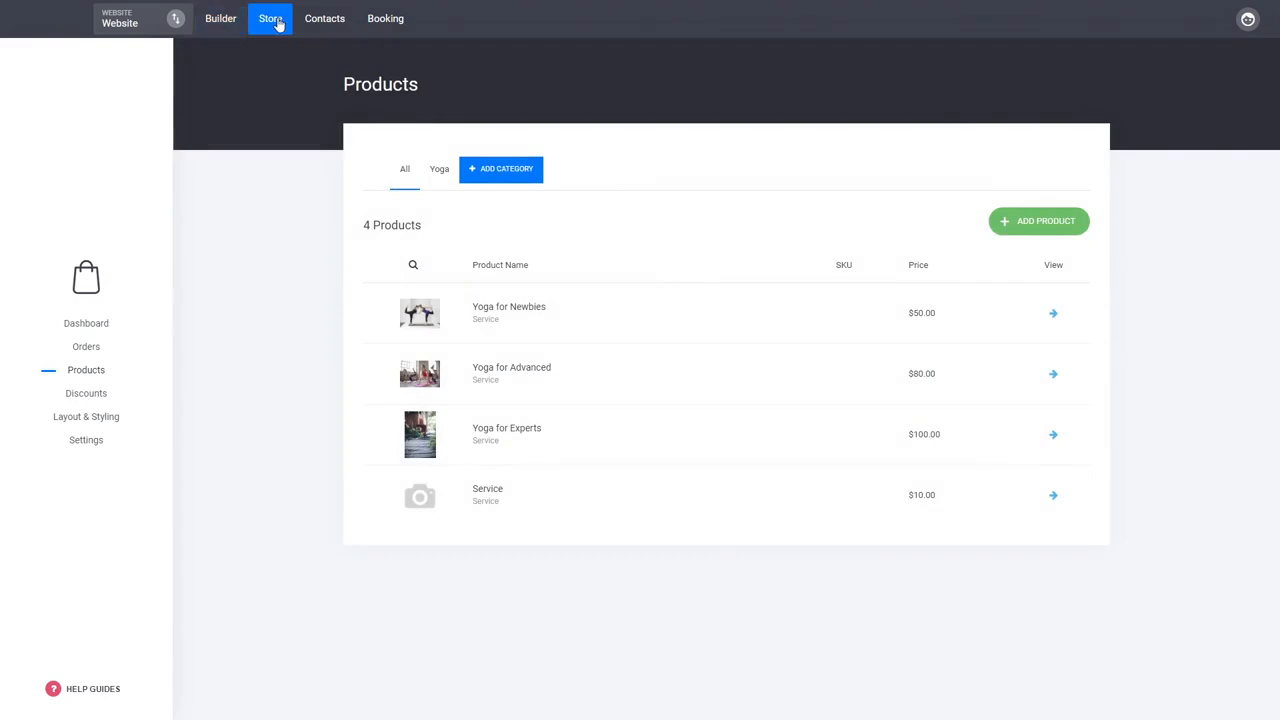
left_click(276, 22)
In the website builder, link the header's FREE CONSULTATION button to all products in the store, opening in the same tab
left_click(222, 20)
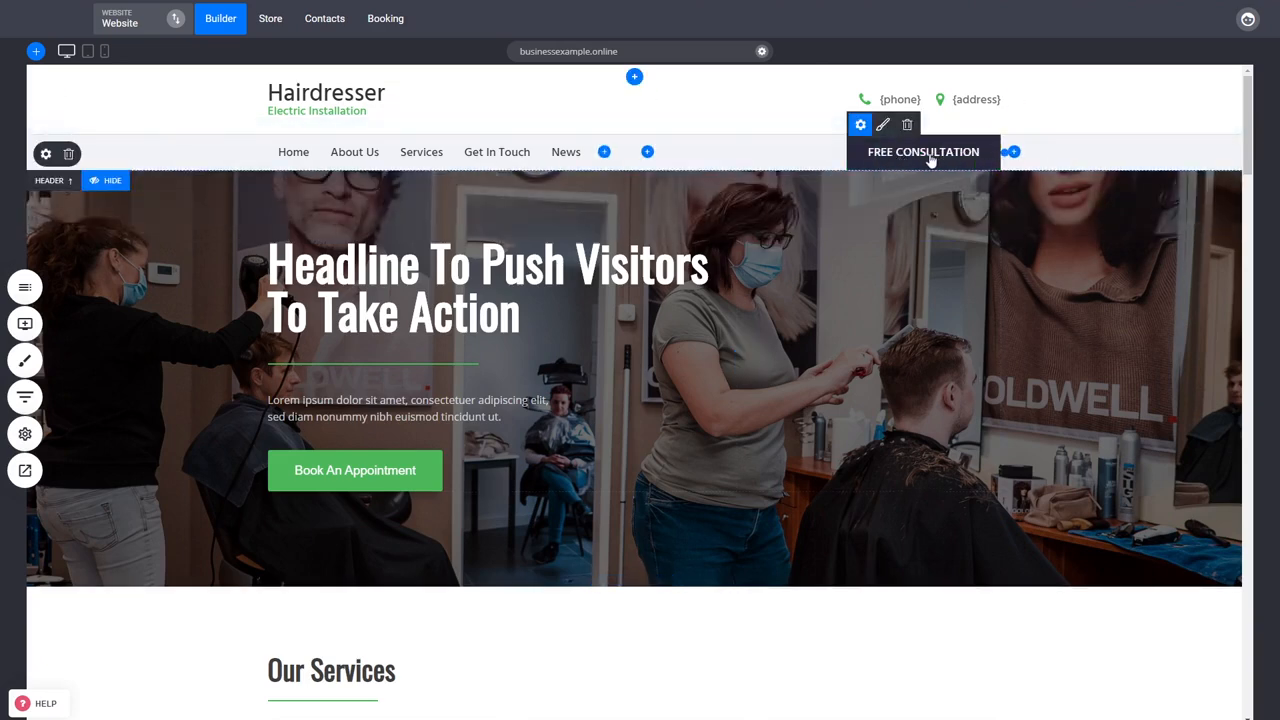
left_click(861, 125)
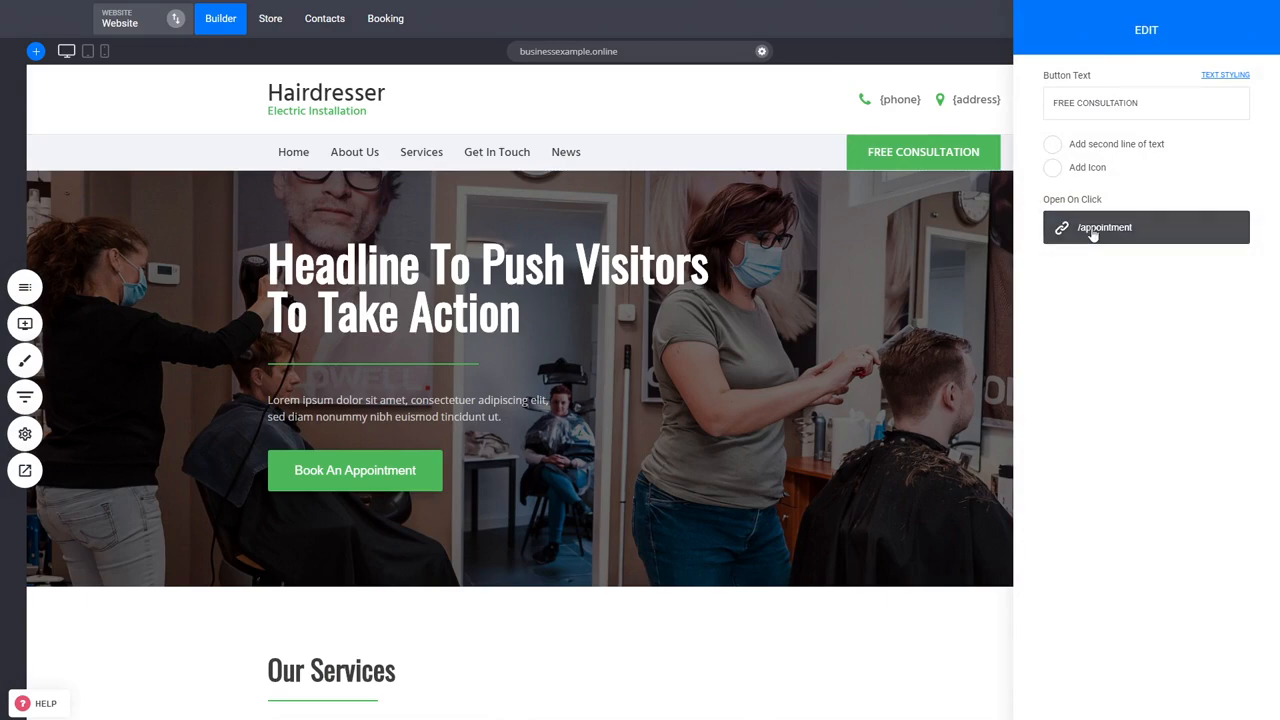
left_click(1115, 236)
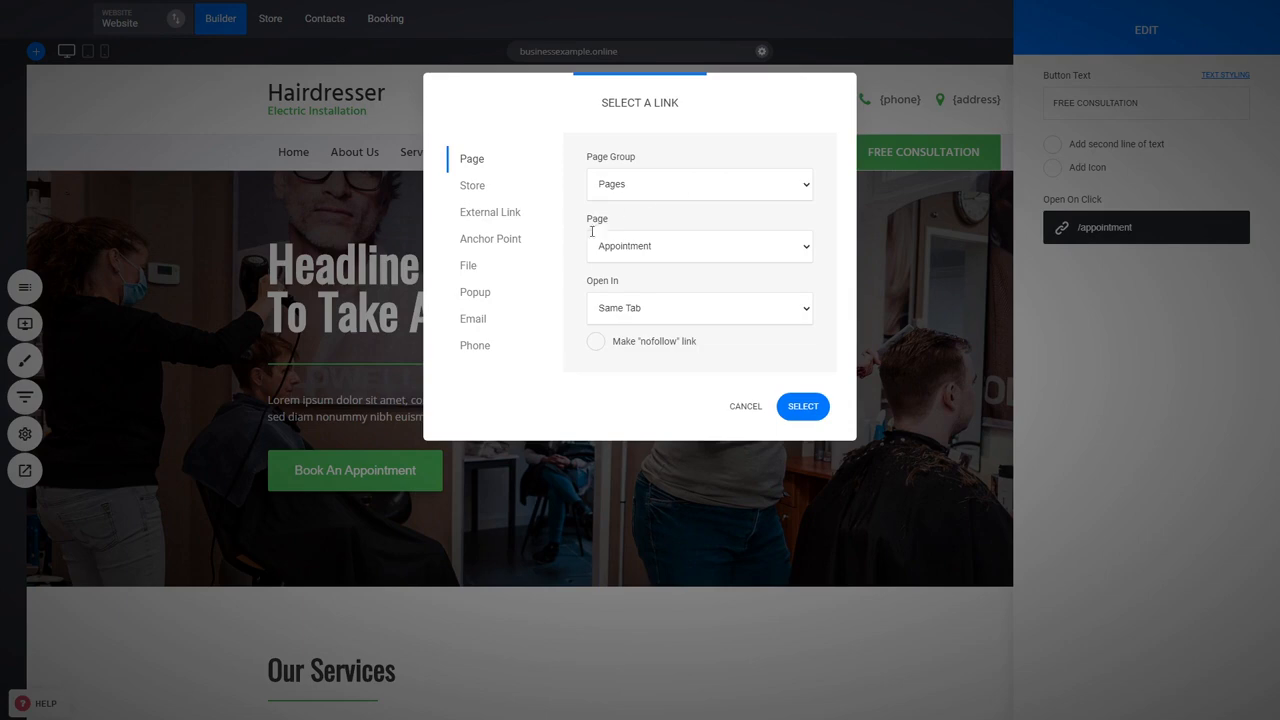
left_click(477, 191)
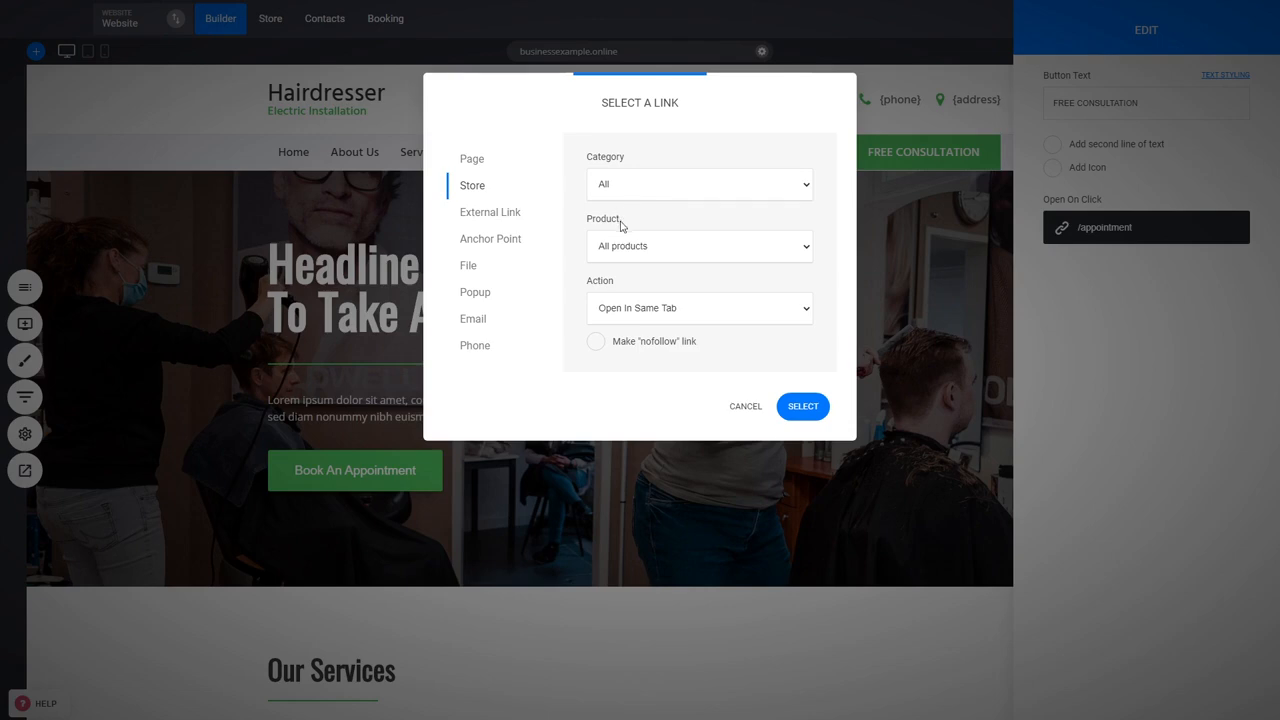
left_click(803, 406)
Change the header button's text to "SHOP NOW" and apply the edit
left_click_drag(1140, 102, 900, 106)
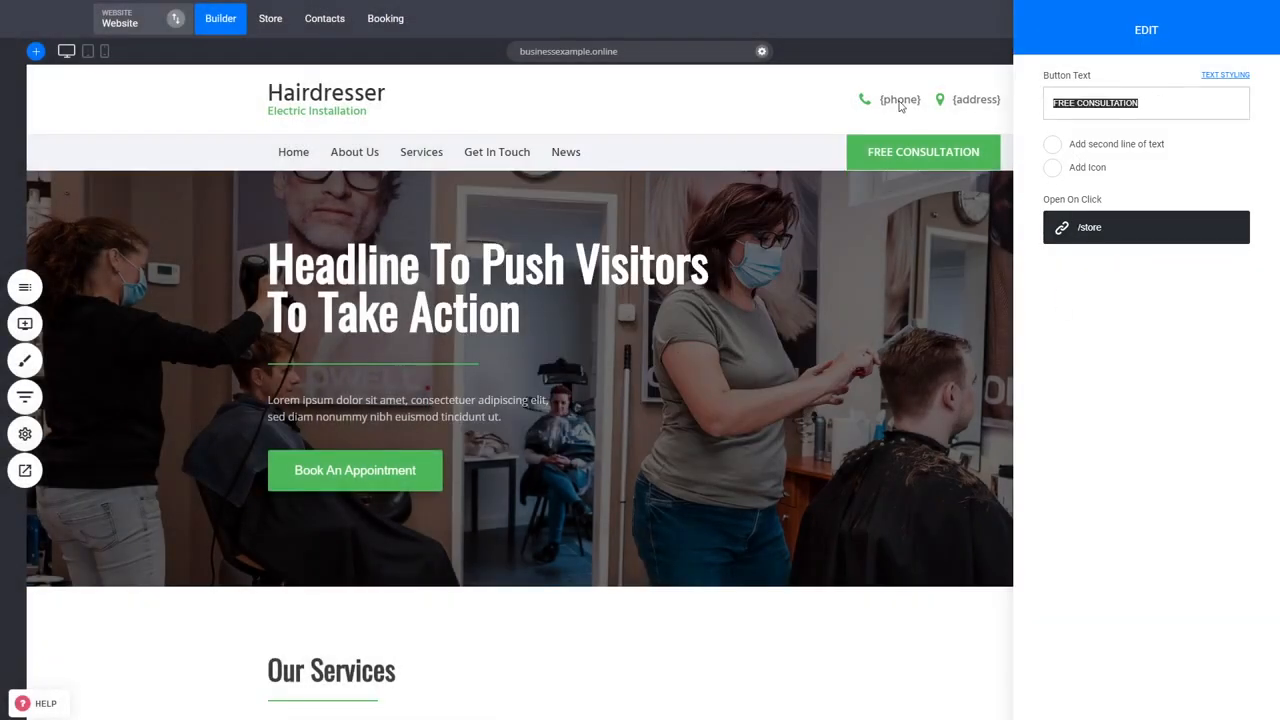
type("SHOP NOW")
left_click(829, 238)
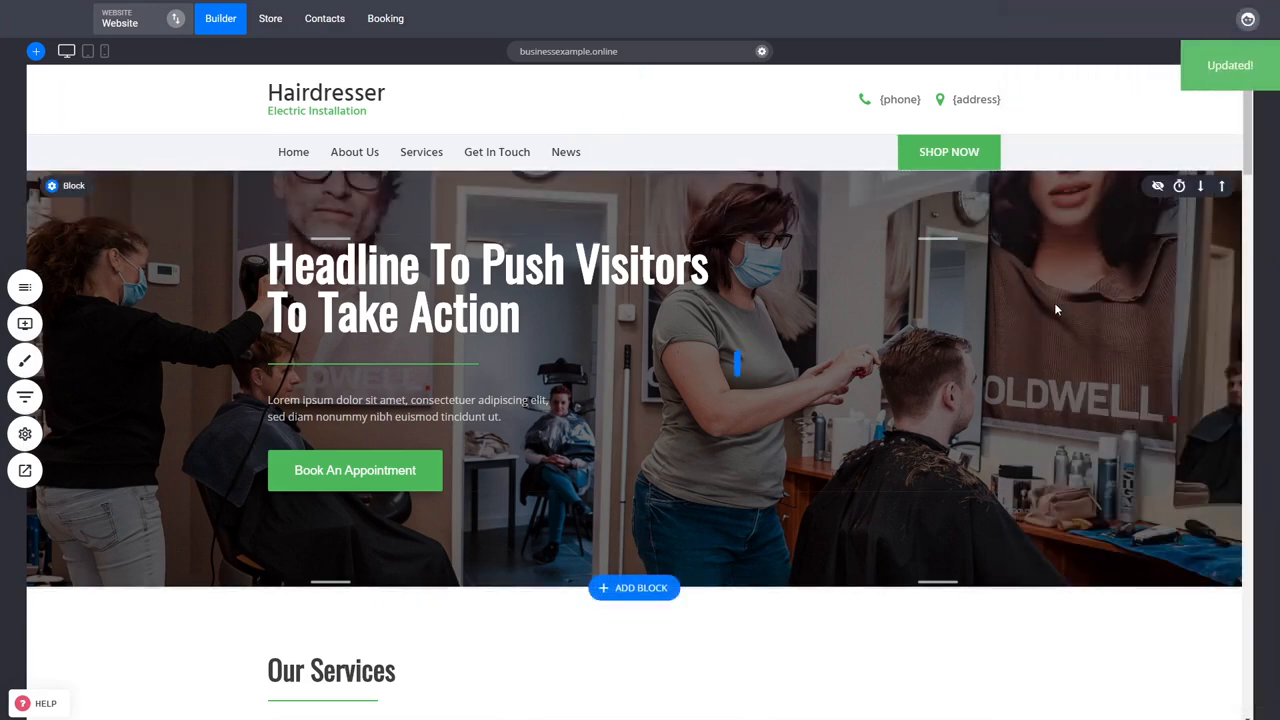
Preview the site, follow the SHOP NOW button to the store, examine the Yoga for Experts product page, and close the preview
left_click(25, 470)
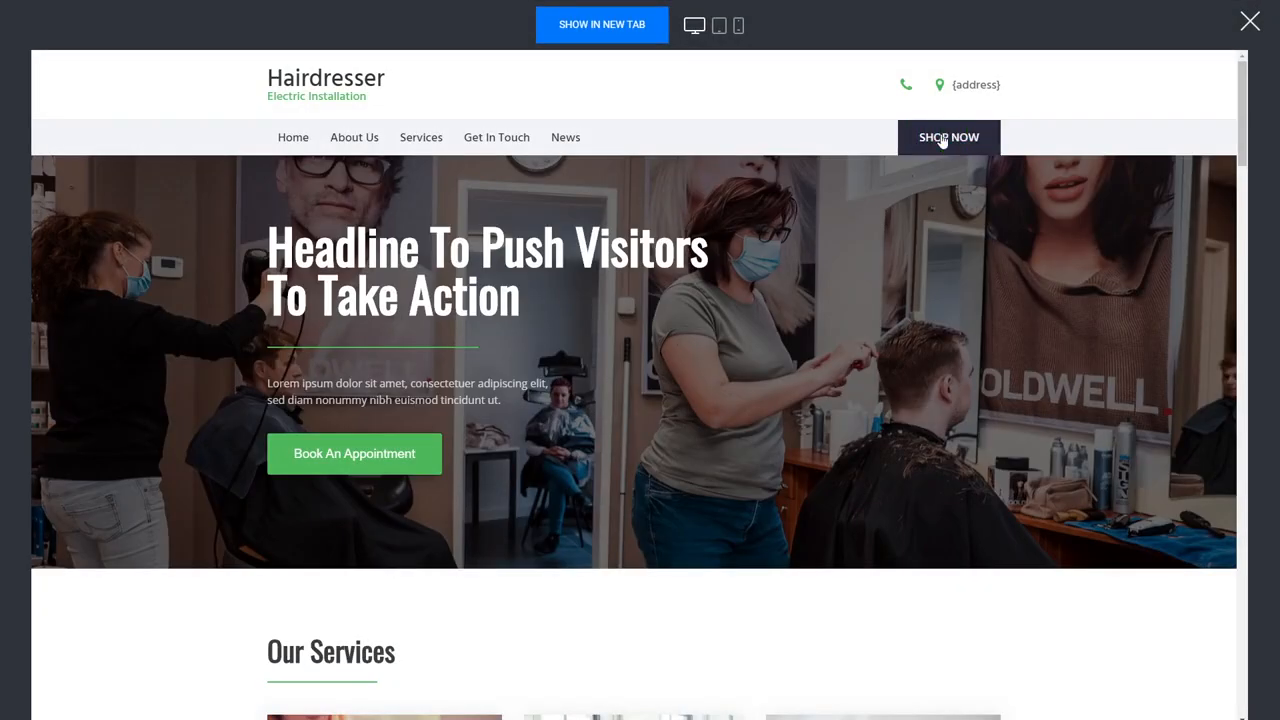
left_click(941, 141)
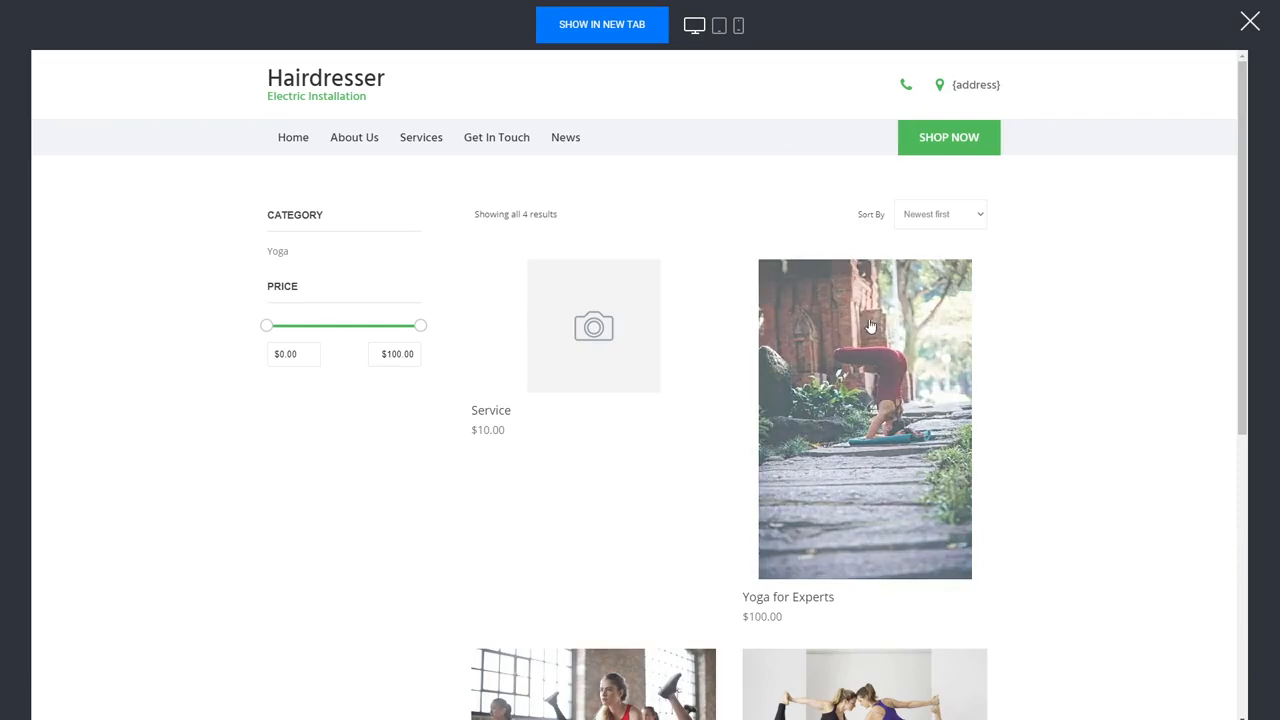
left_click(871, 327)
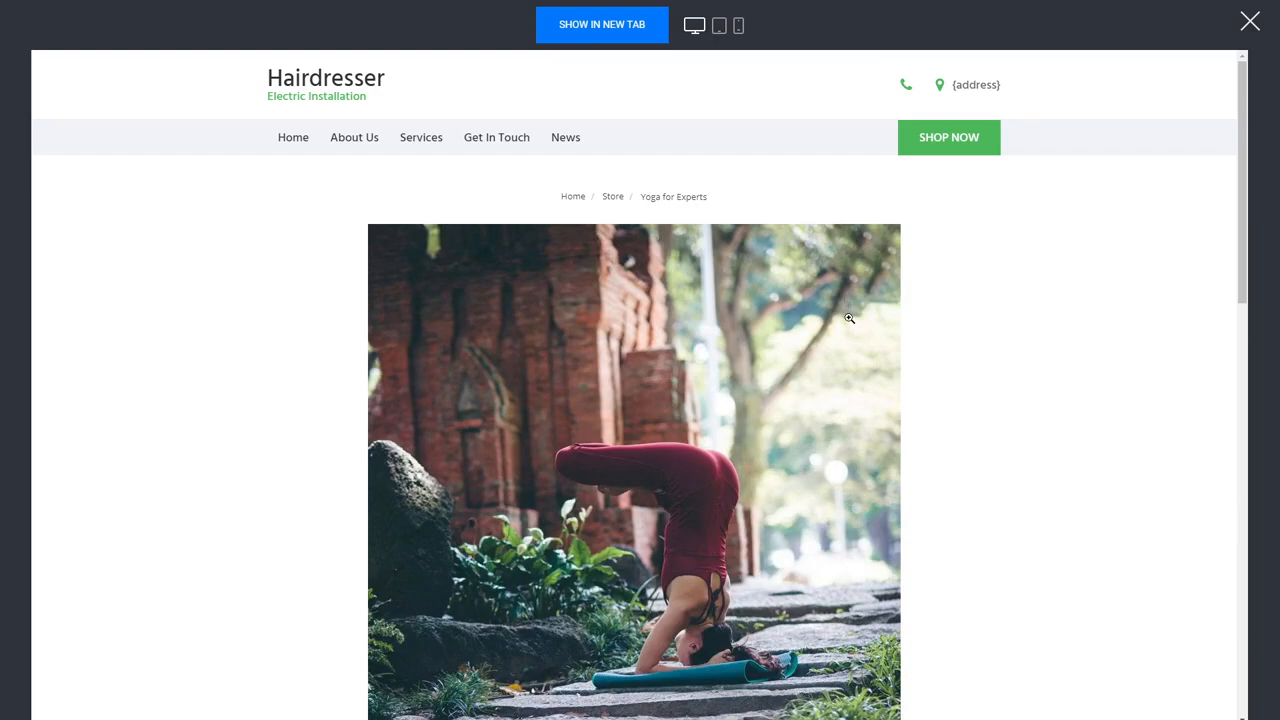
scroll(900, 354, "down", 4)
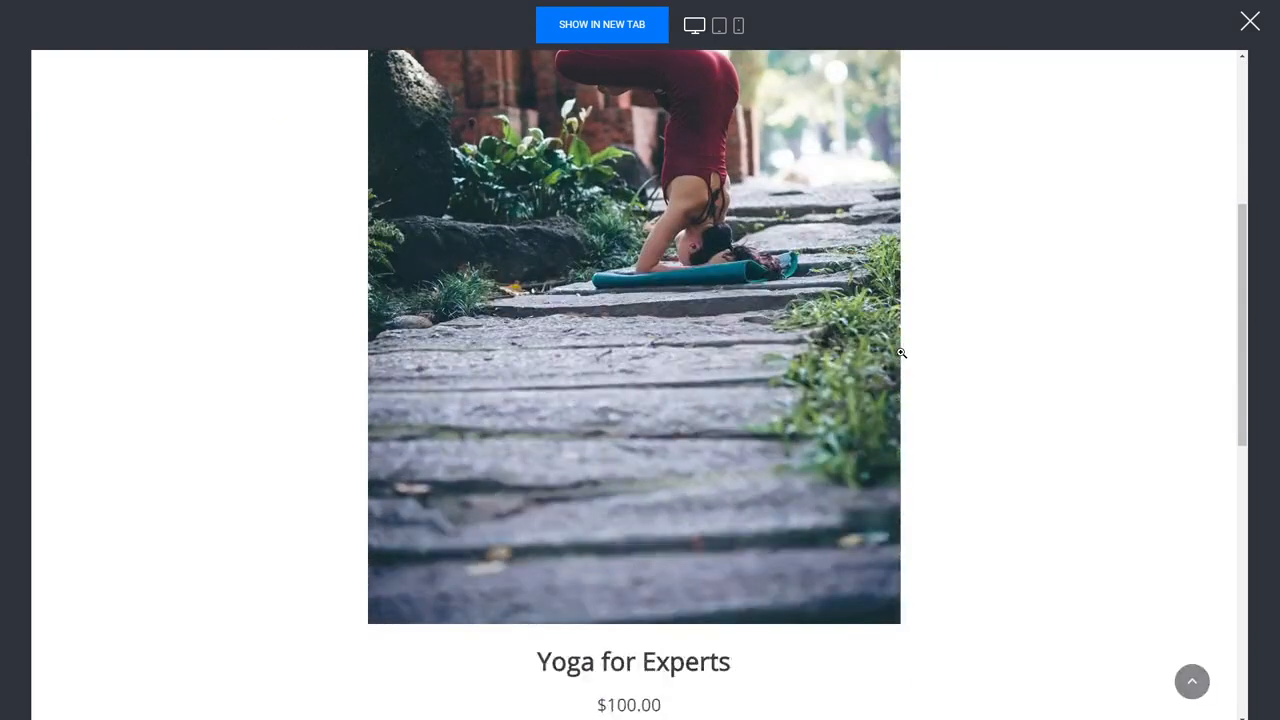
scroll(900, 354, "down", 3)
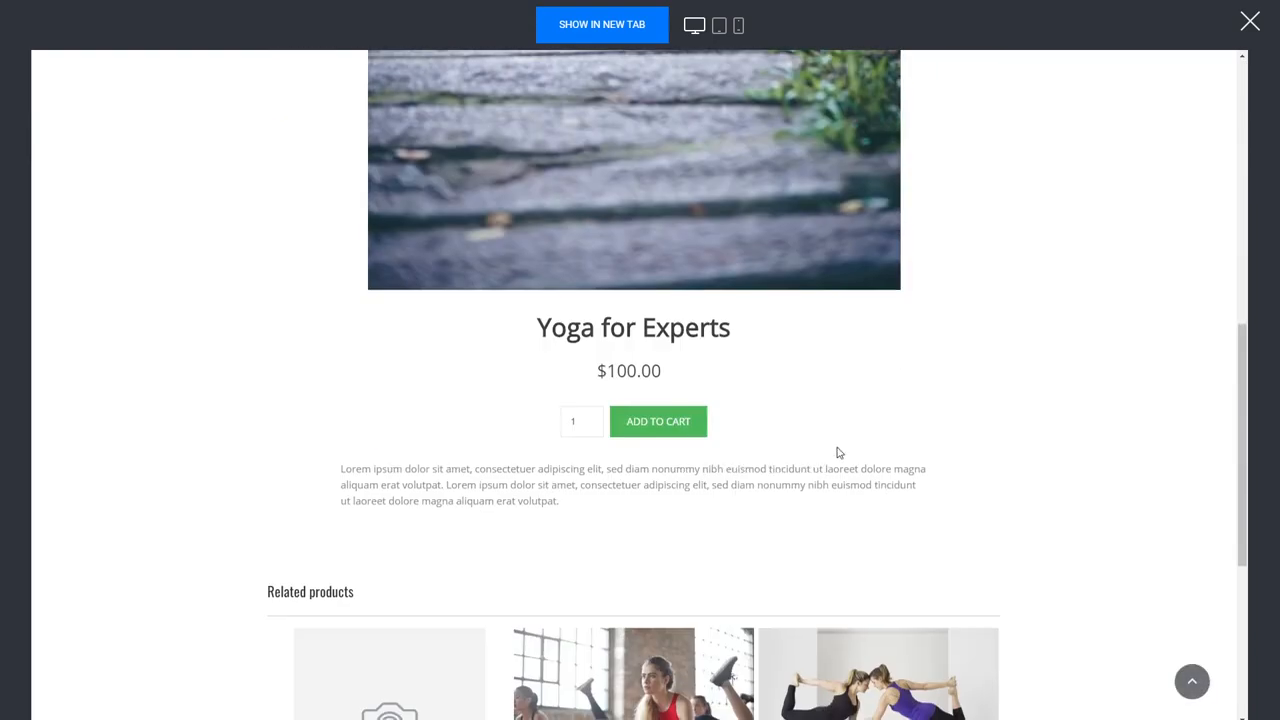
scroll(837, 455, "down", 3)
scroll(769, 443, "up", 5)
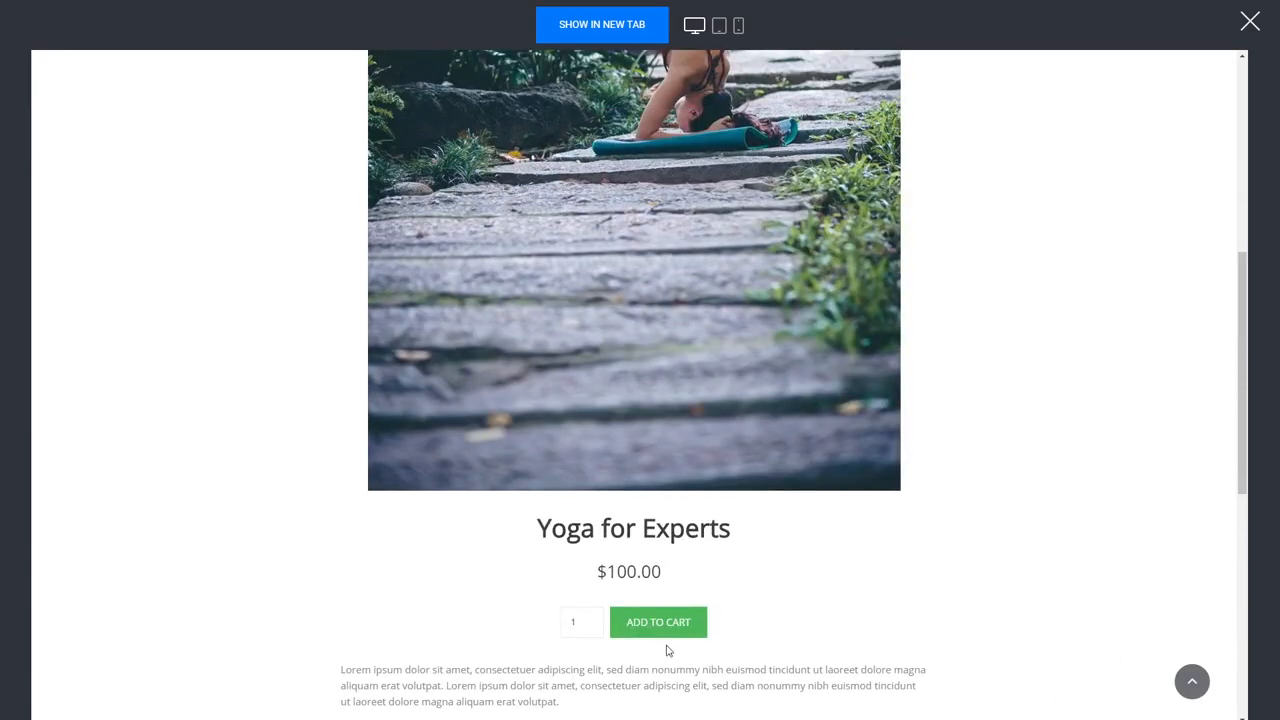
scroll(1000, 320, "up", 4)
left_click(1247, 36)
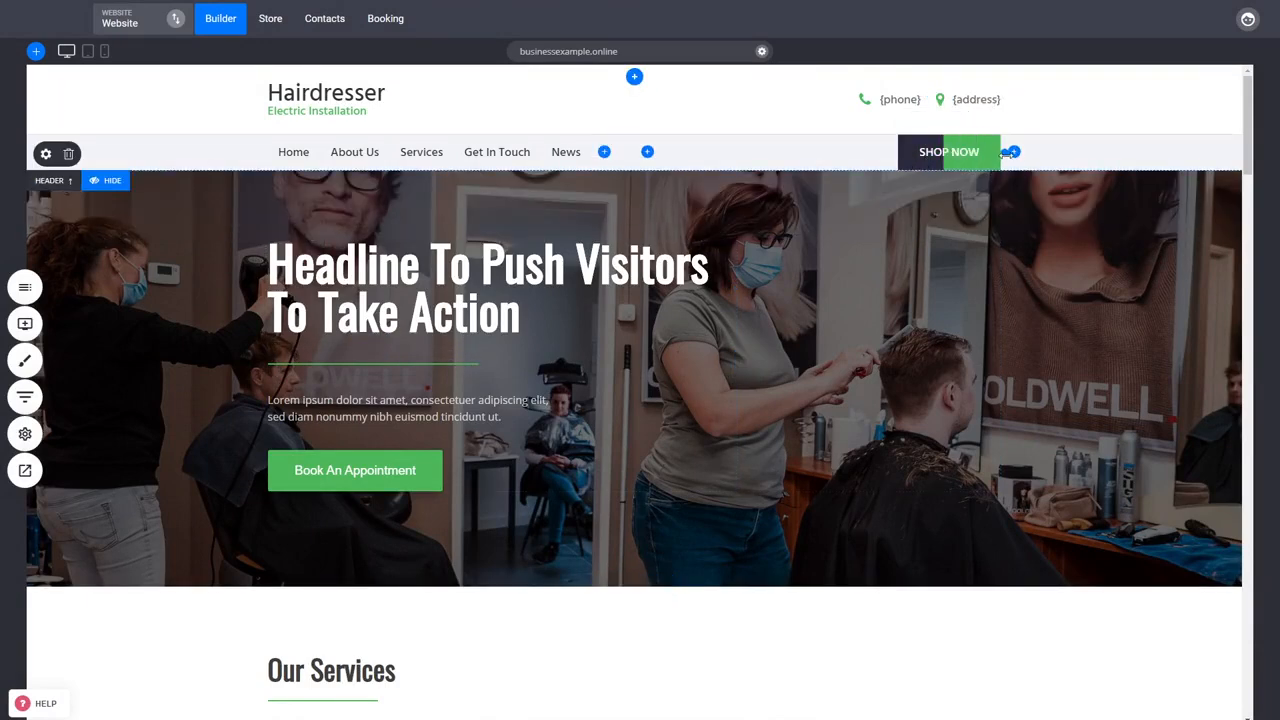
Add a Cart widget beside the header's SHOP NOW button and save the changes
left_click(1013, 153)
left_click(651, 173)
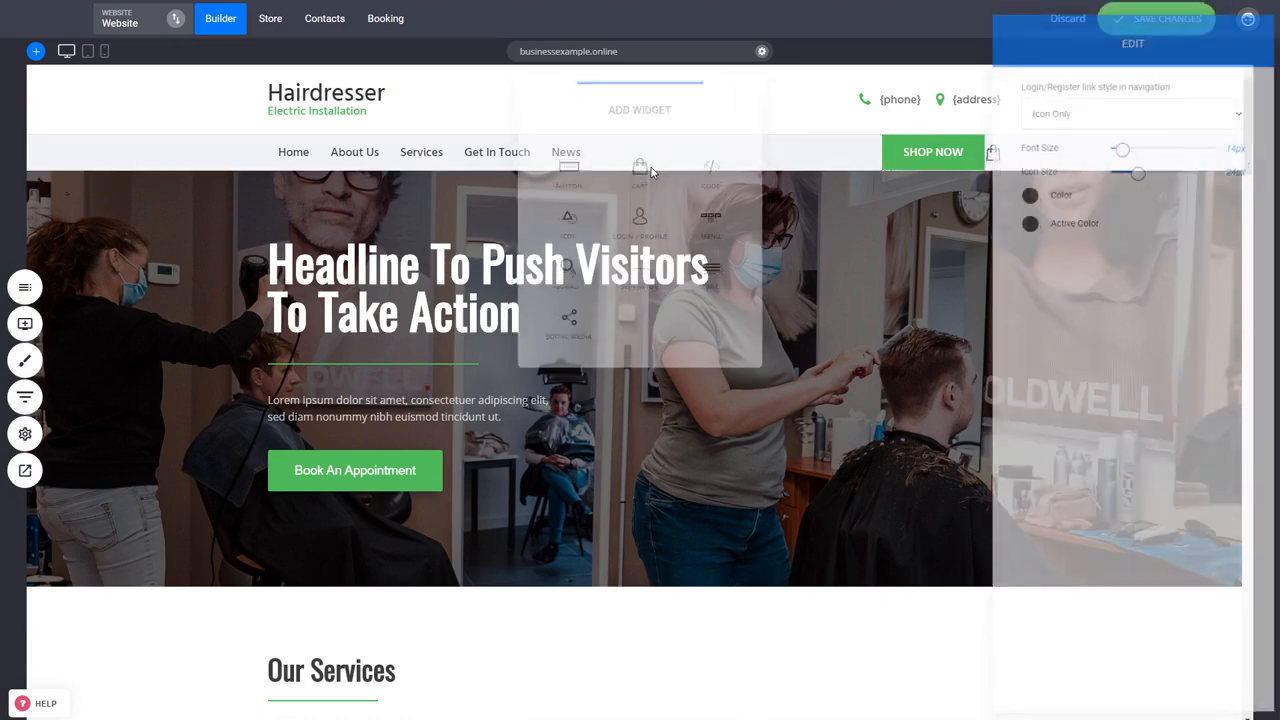
left_click(866, 178)
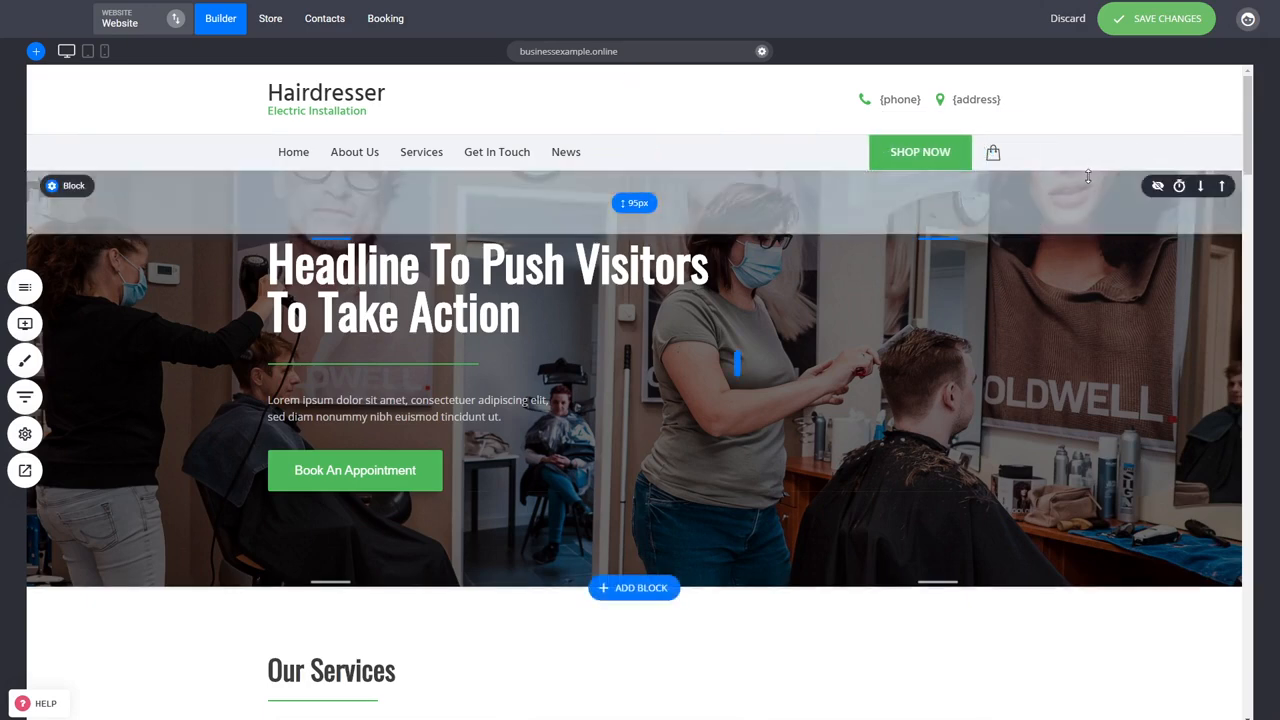
left_click(1150, 18)
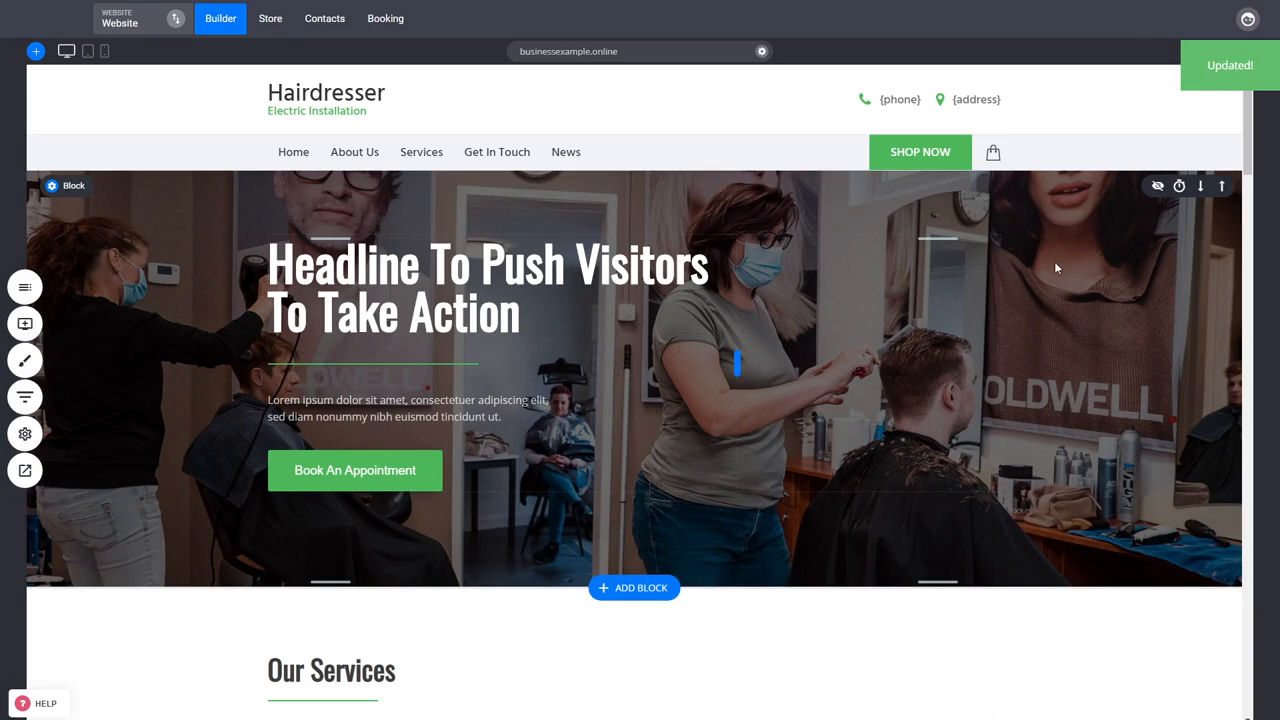
Start adding a new page to the website and show the Checkout page templates
left_click(25, 290)
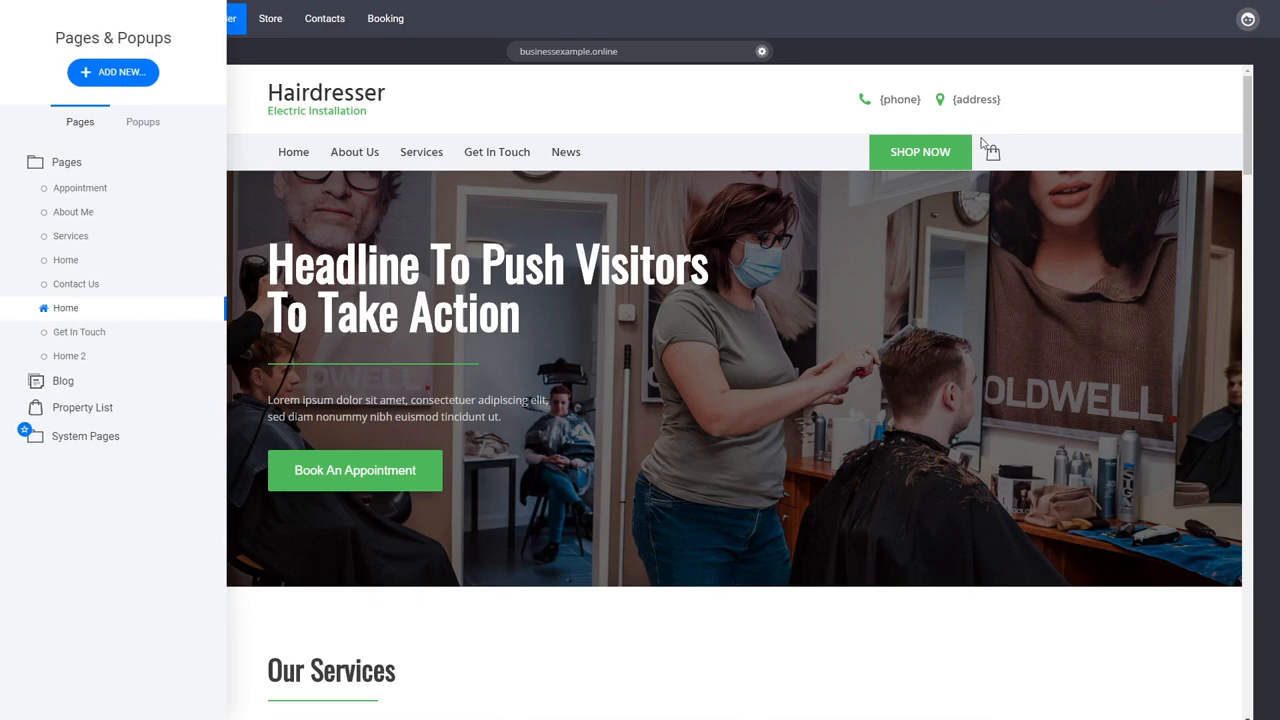
left_click(108, 80)
left_click(309, 200)
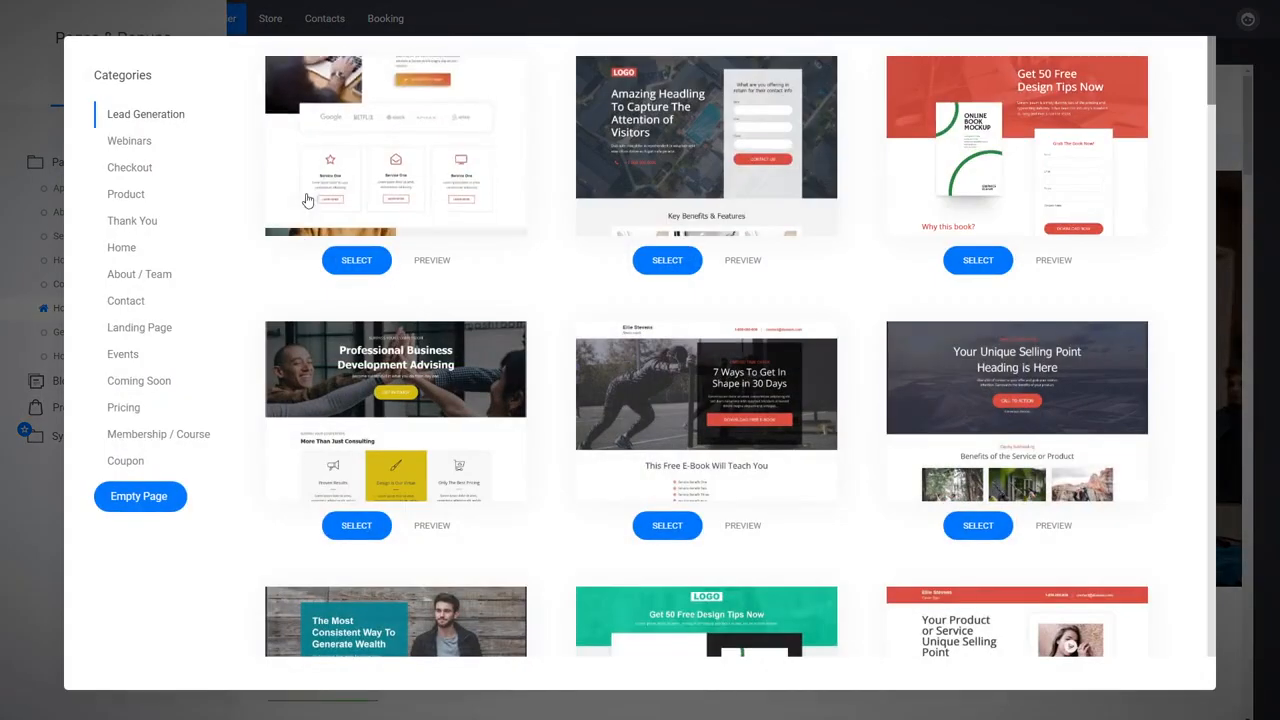
left_click(125, 172)
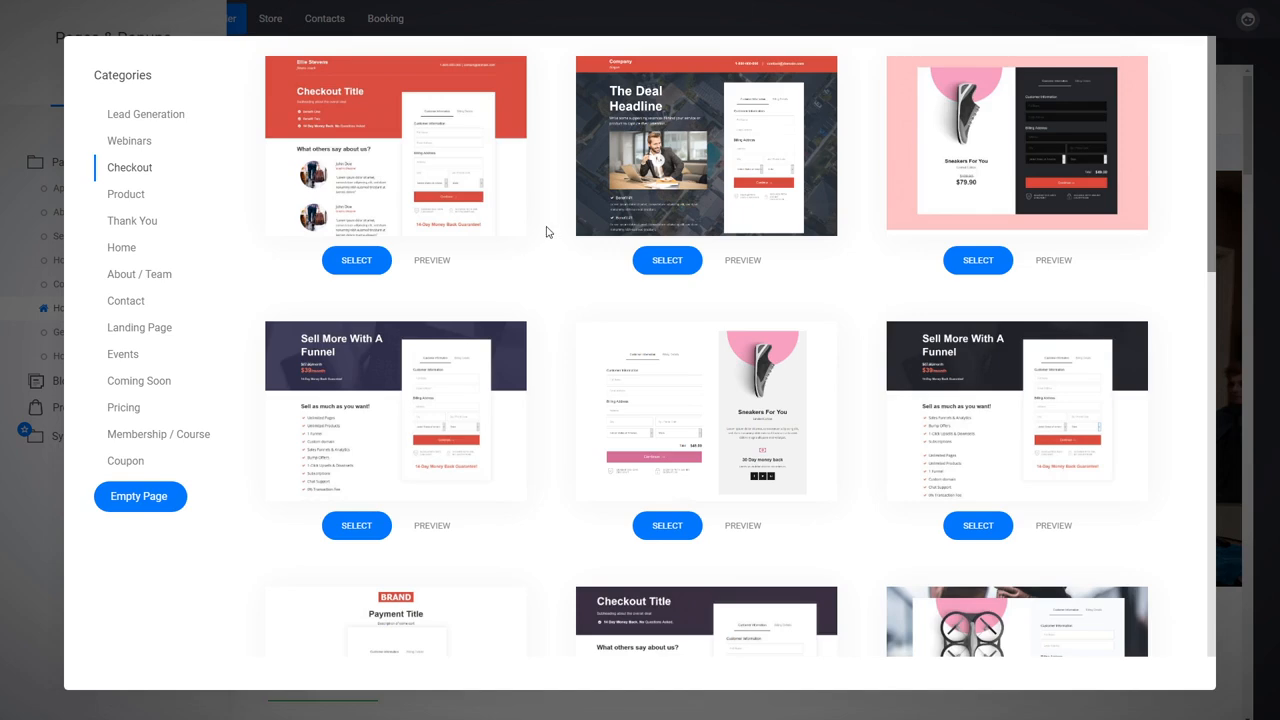
Choose the Payment Title checkout template with the BRAND logo and add it as a page named Checkout
scroll(545, 233, "down", 3)
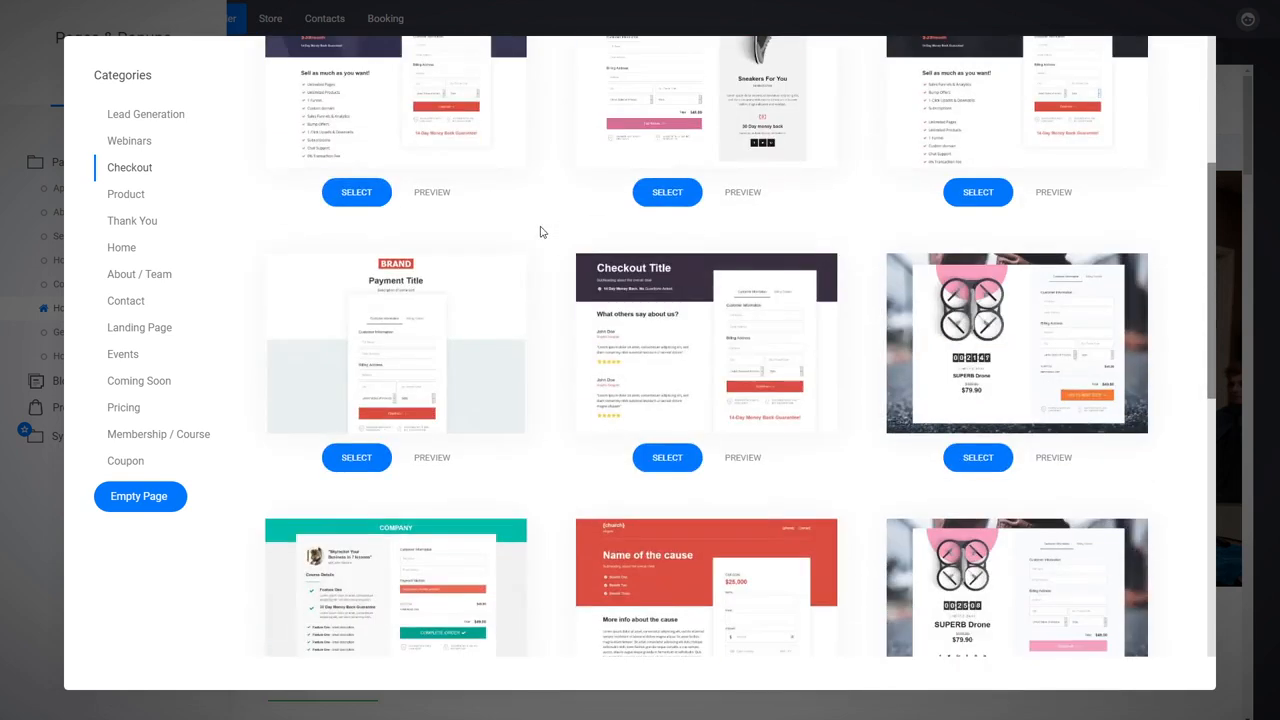
scroll(540, 232, "down", 3)
scroll(565, 450, "down", 1)
scroll(558, 447, "down", 3)
scroll(558, 447, "up", 6)
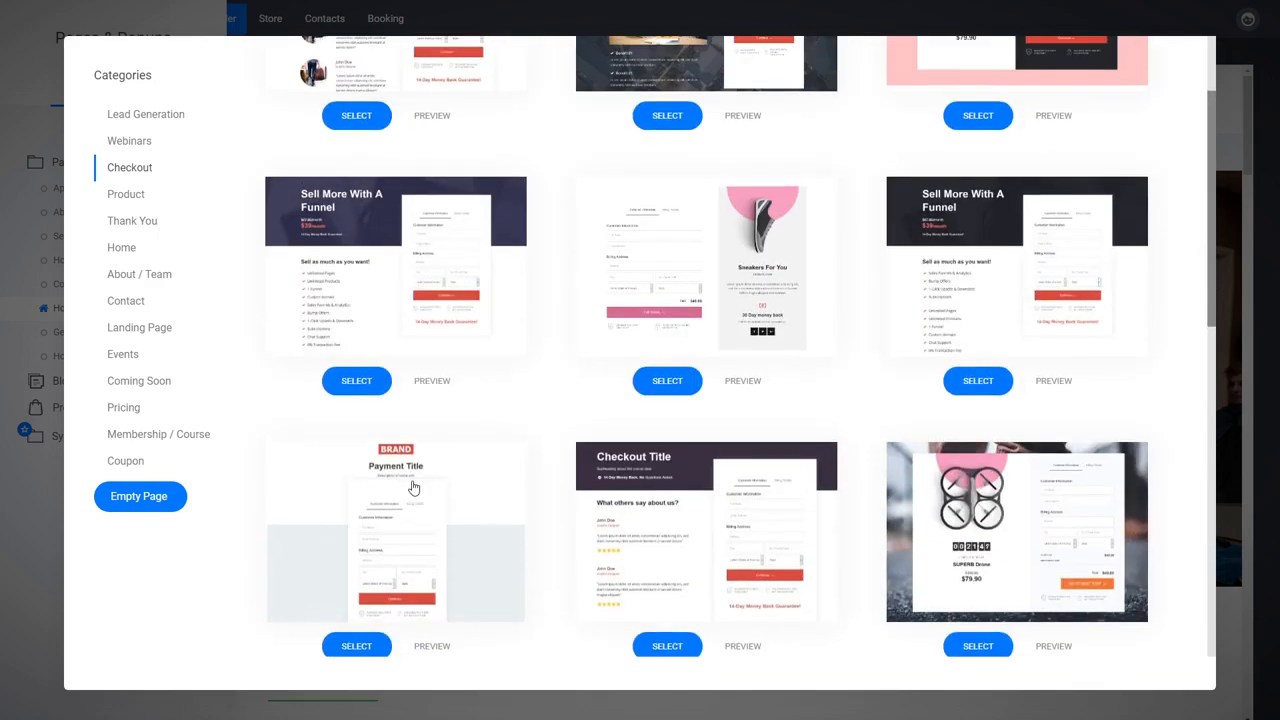
left_click(426, 503)
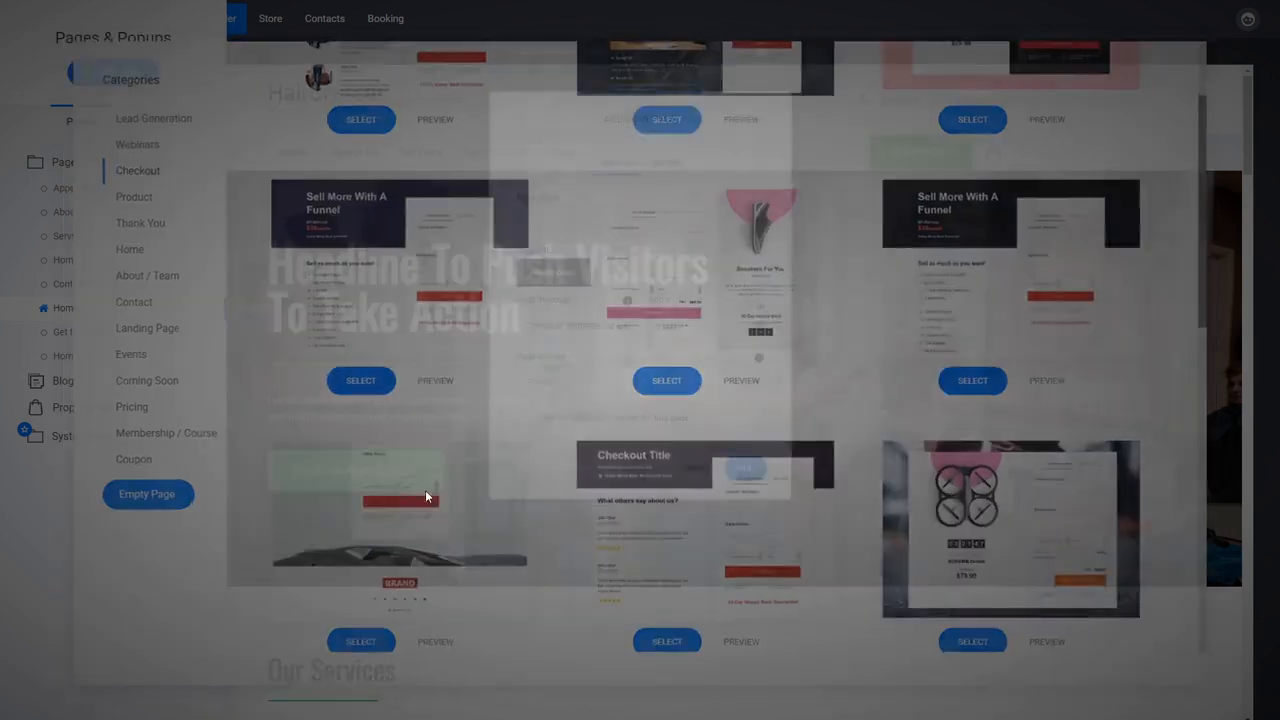
type("Checkout")
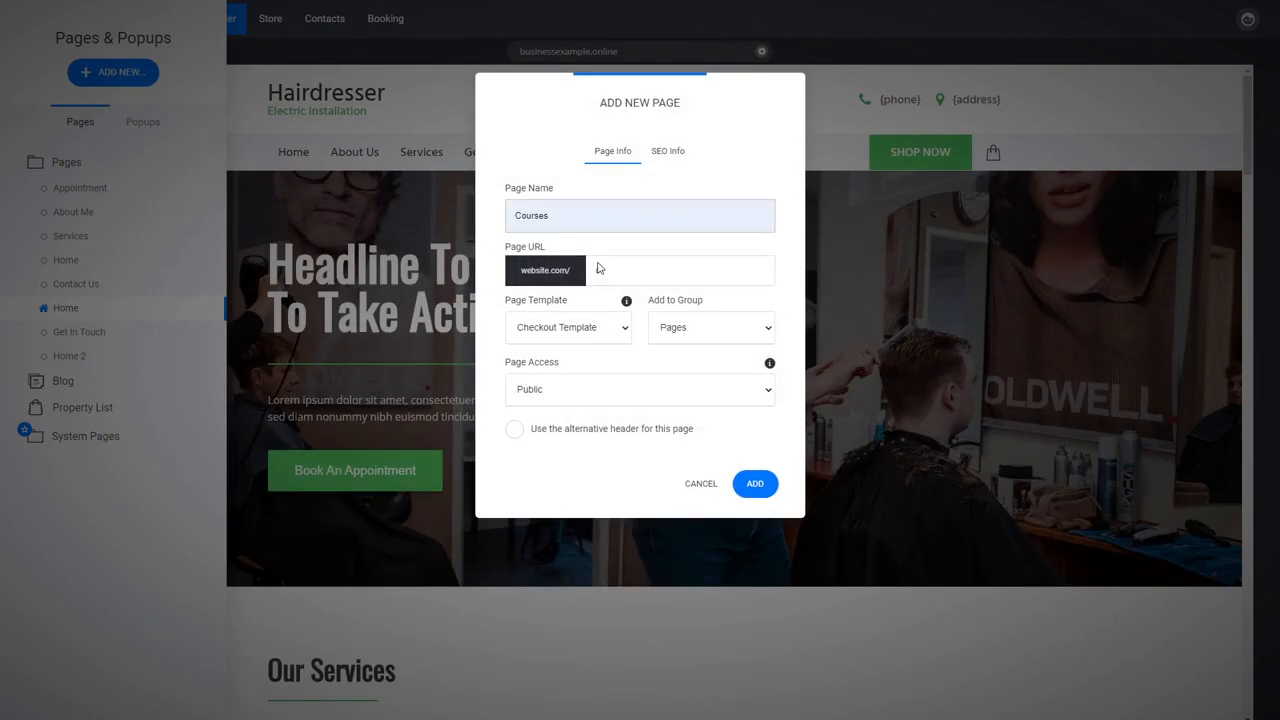
left_click(755, 483)
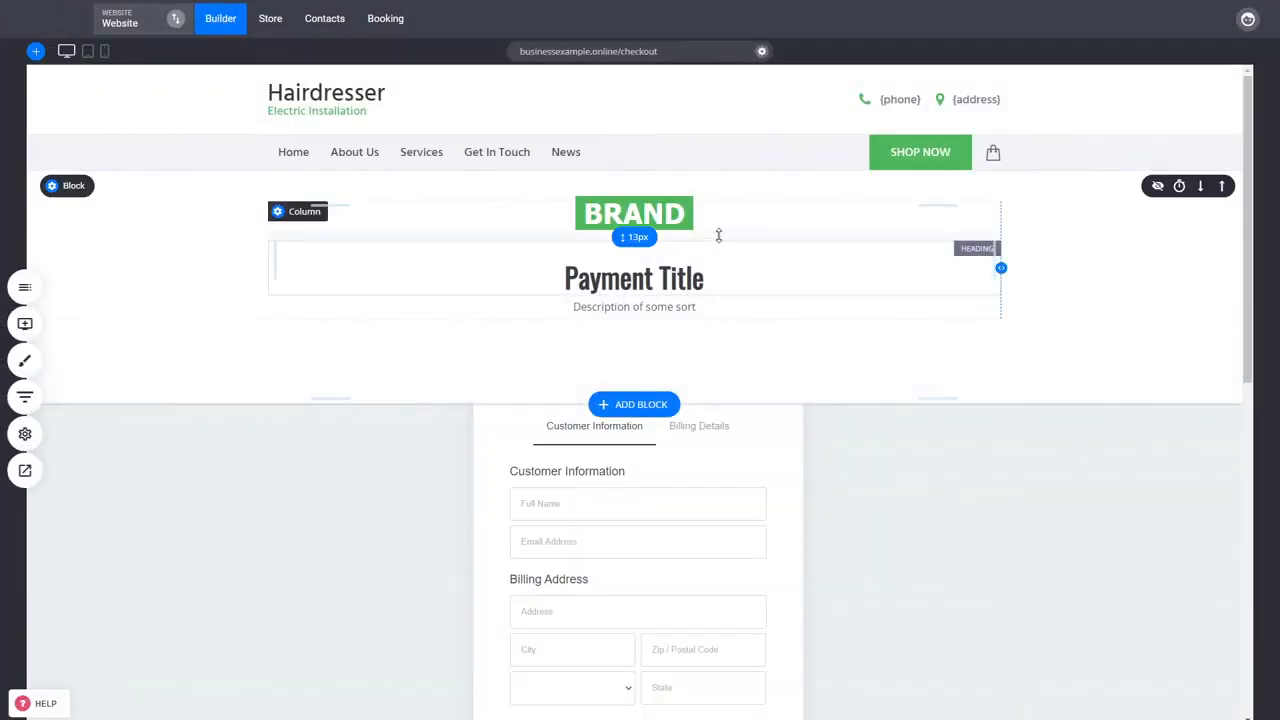
Delete the BRAND logo above the Payment Title heading on the checkout page
left_click(660, 214)
left_click(395, 186)
left_click(670, 322)
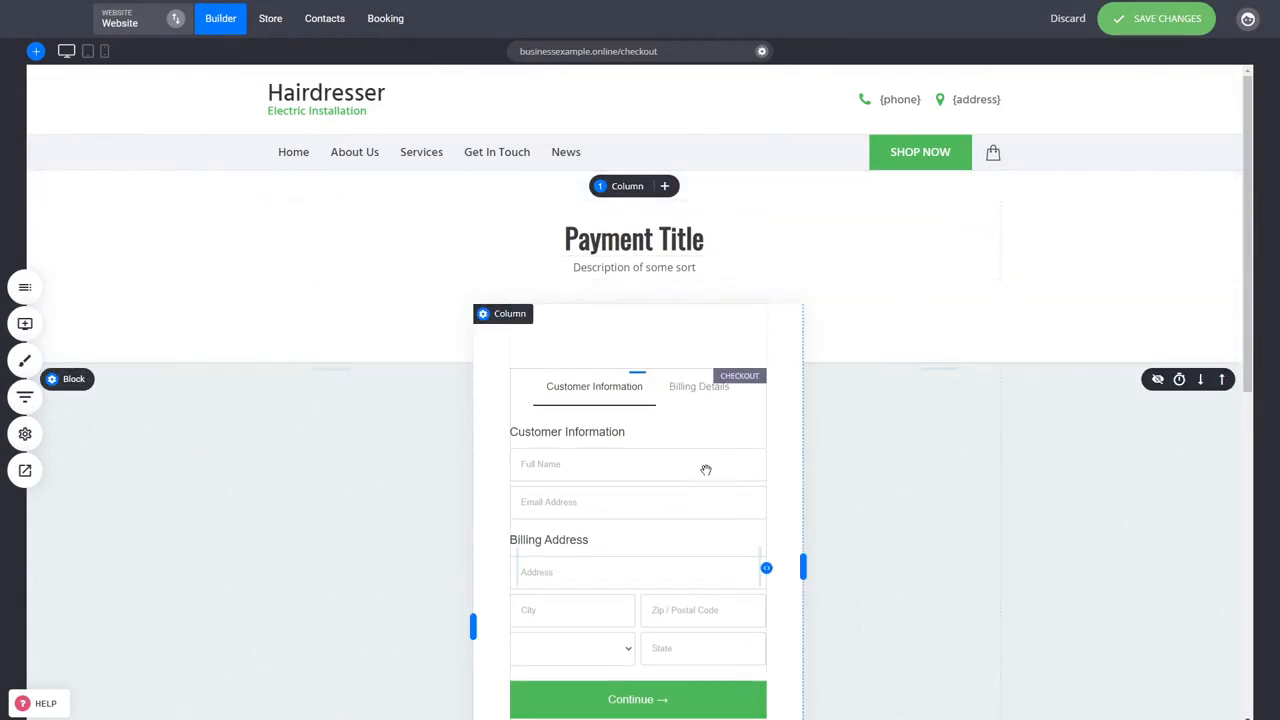
Set Service as the main product sold through the page's checkout form
left_click(25, 323)
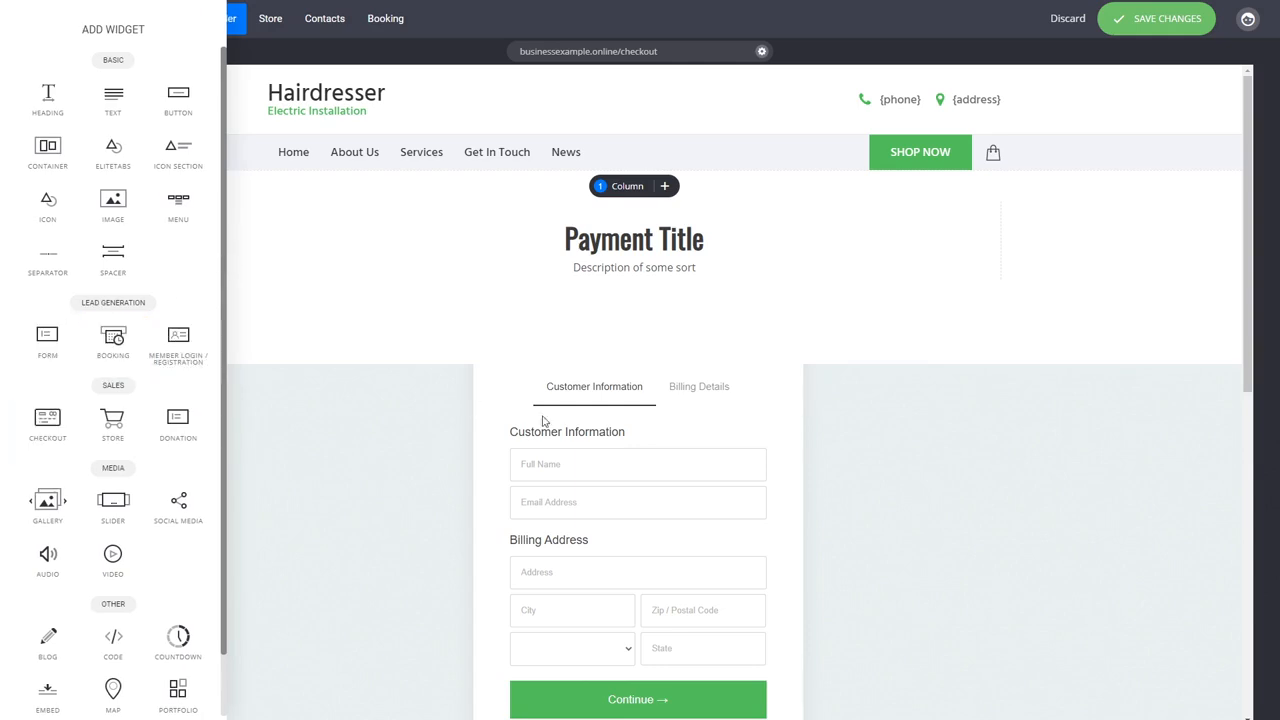
left_click(923, 408)
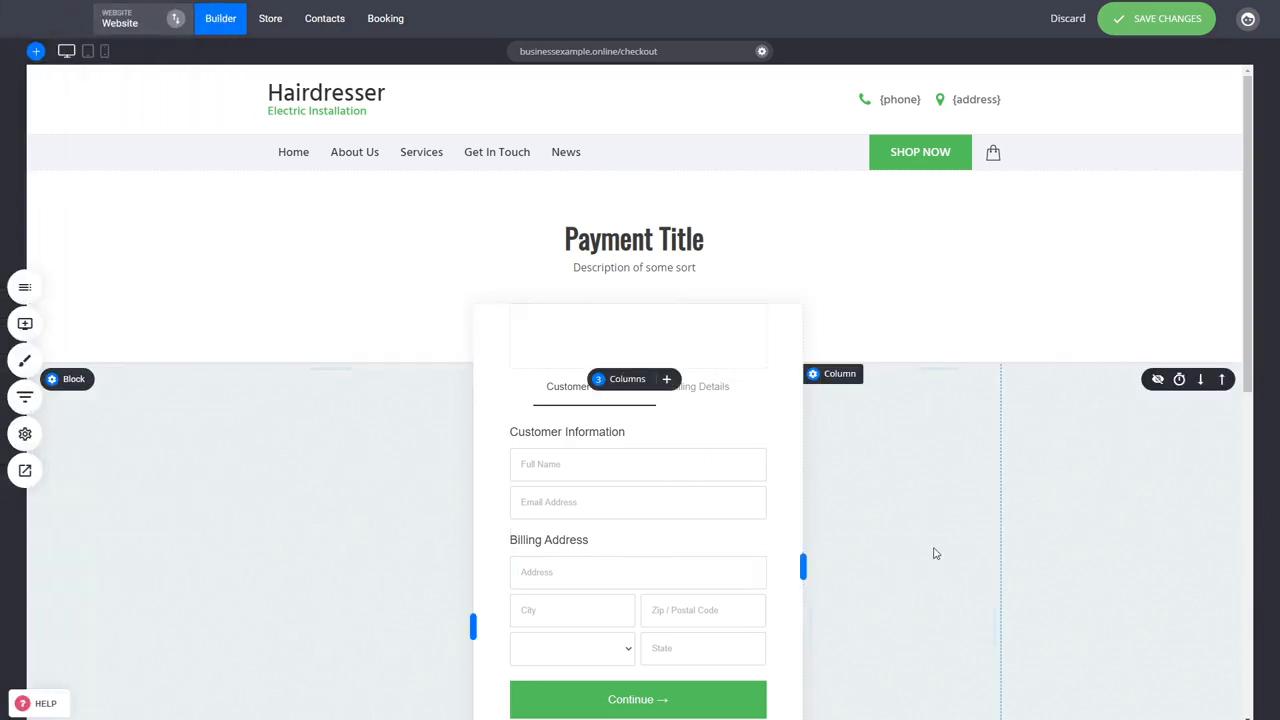
scroll(711, 498, "down", 1)
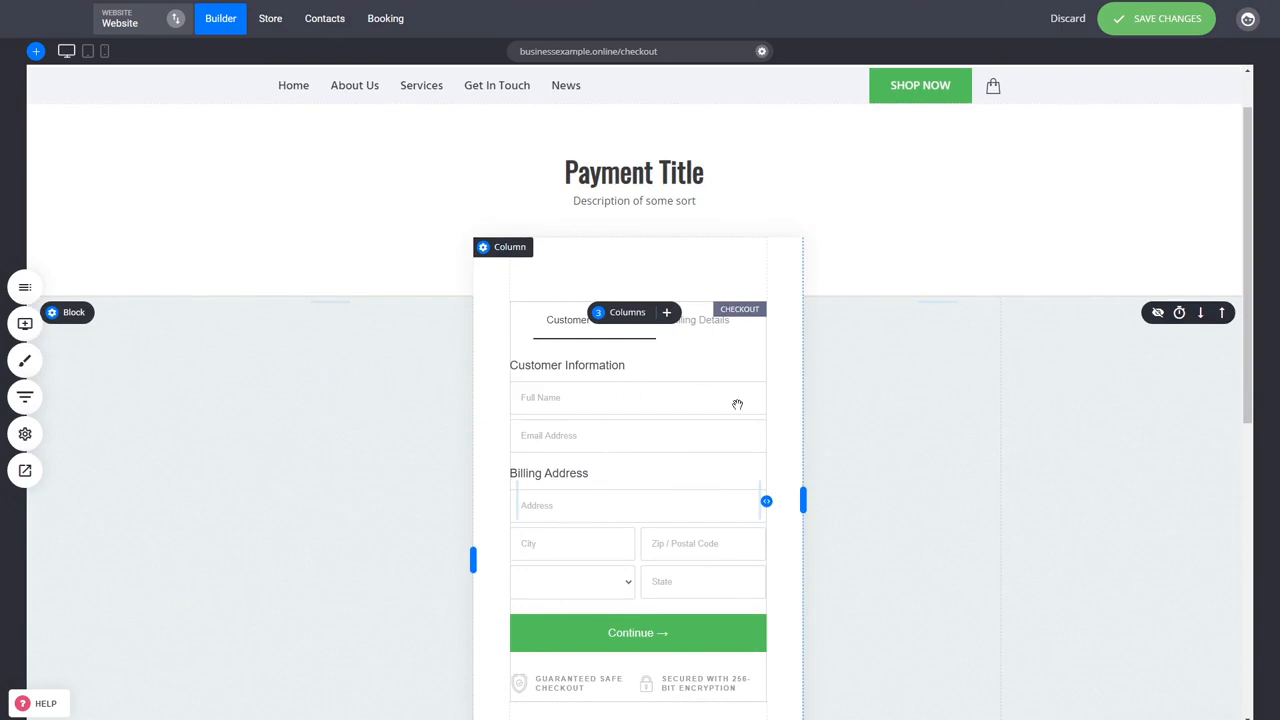
left_click(690, 444)
left_click(690, 445)
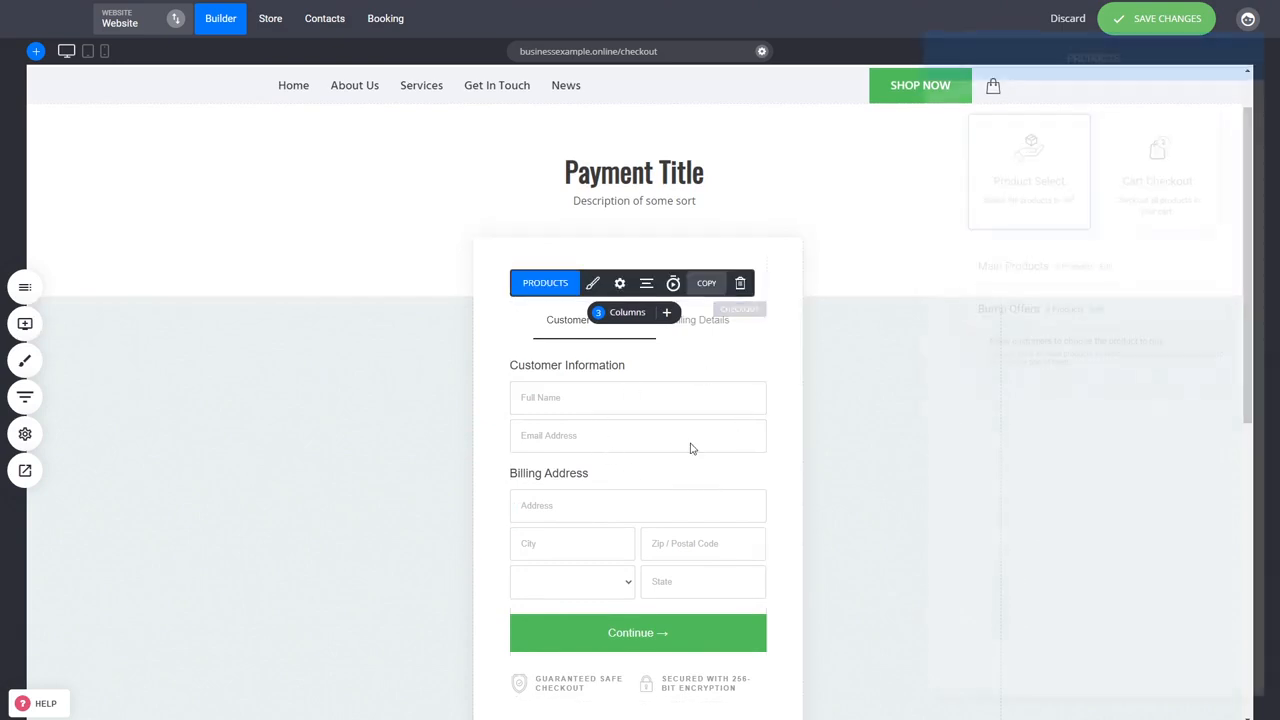
left_click(1107, 258)
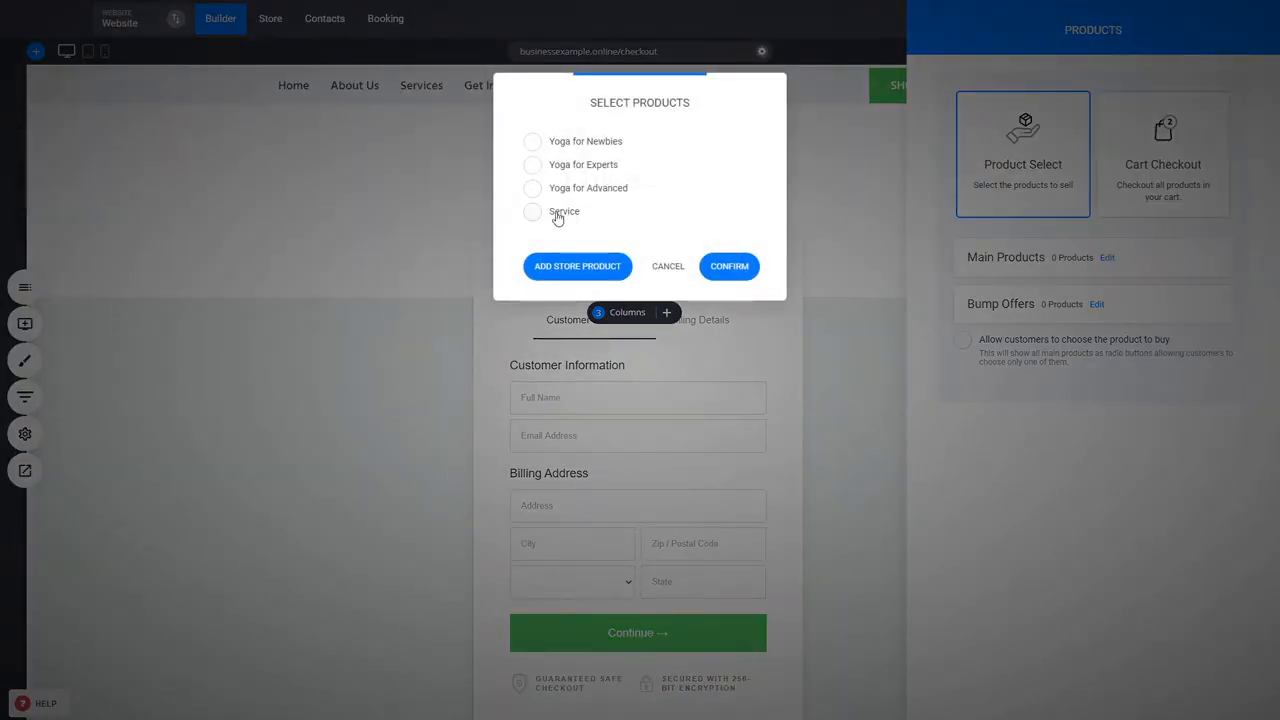
left_click(568, 215)
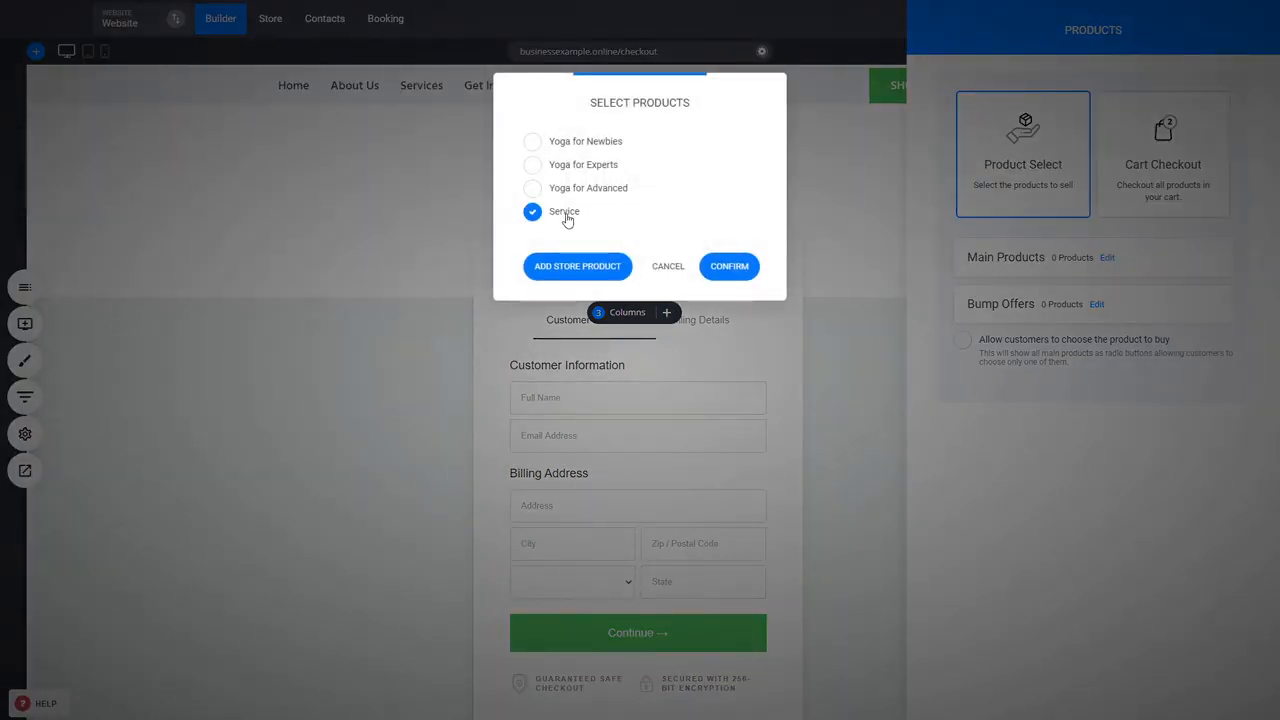
left_click(737, 268)
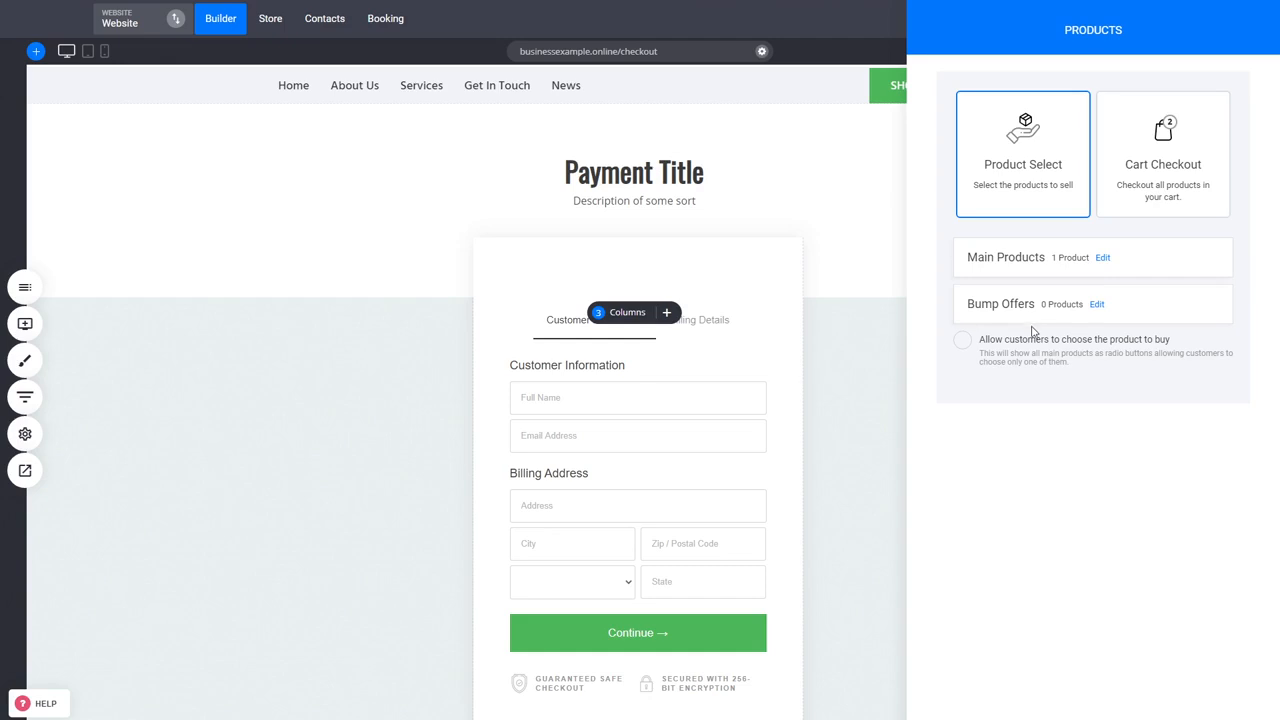
left_click(777, 411)
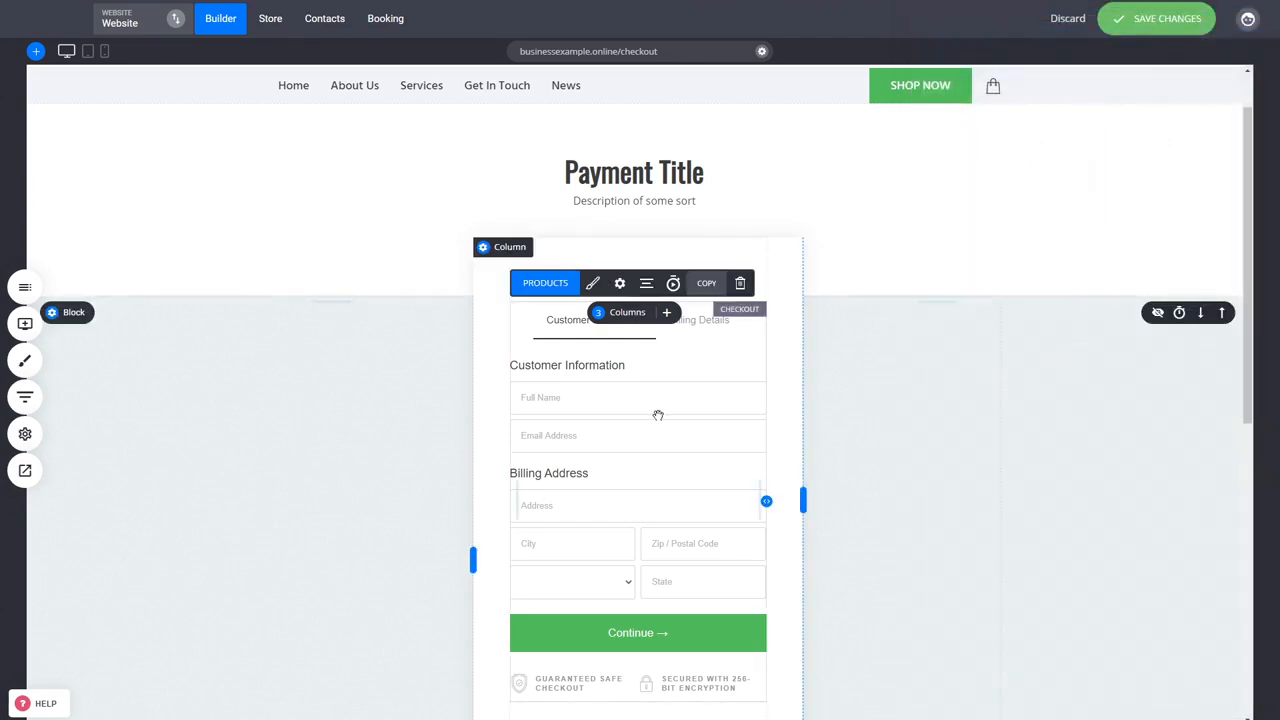
Examine the checkout form's styling options and its general settings
left_click(592, 283)
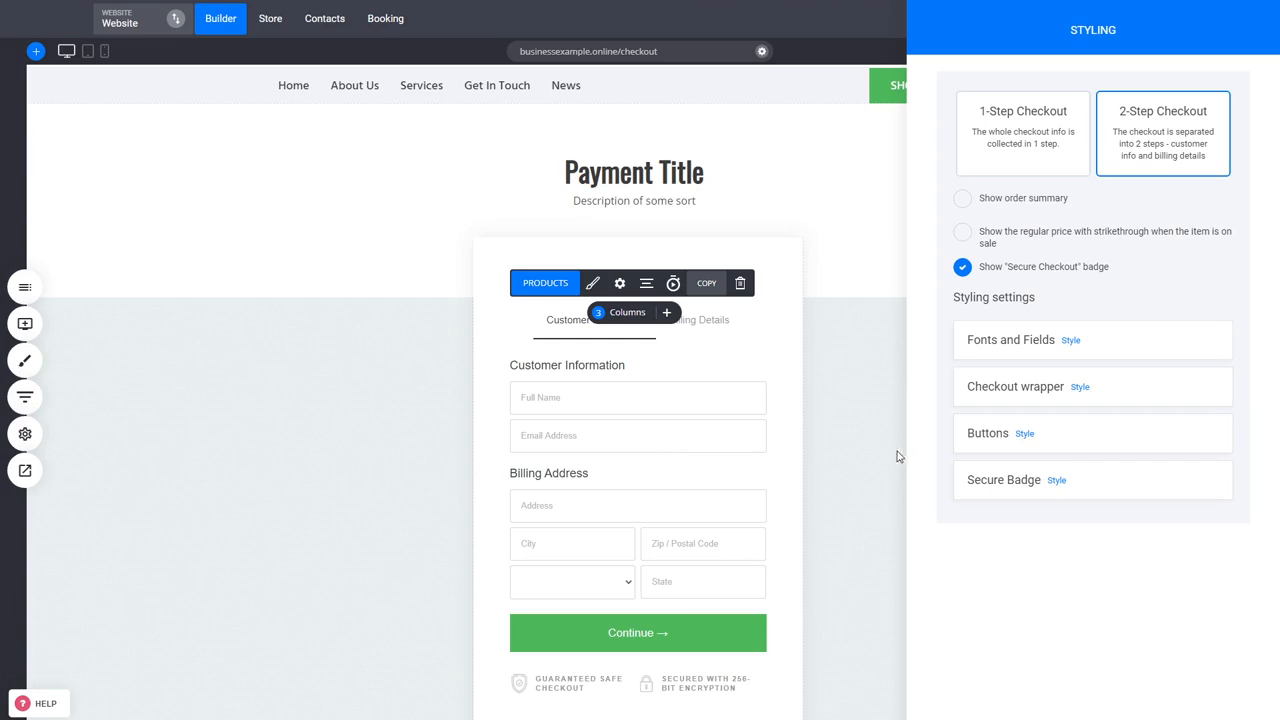
left_click(800, 455)
left_click(620, 283)
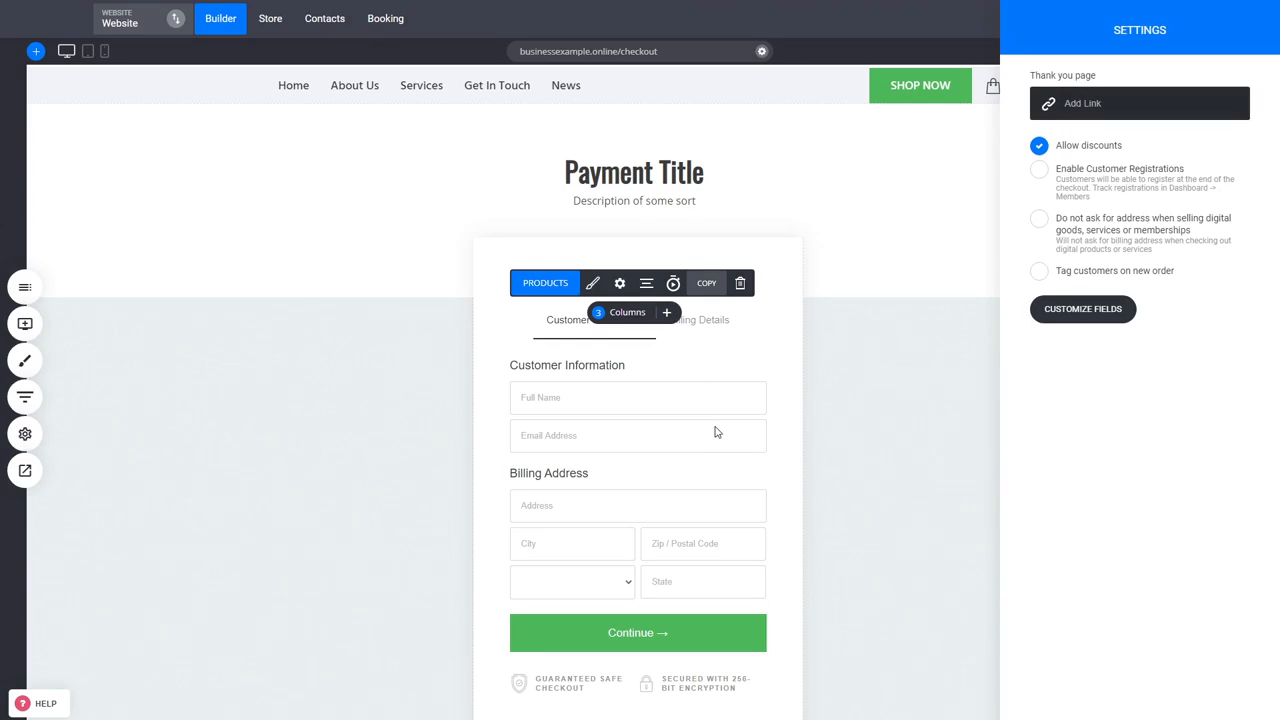
left_click(634, 434)
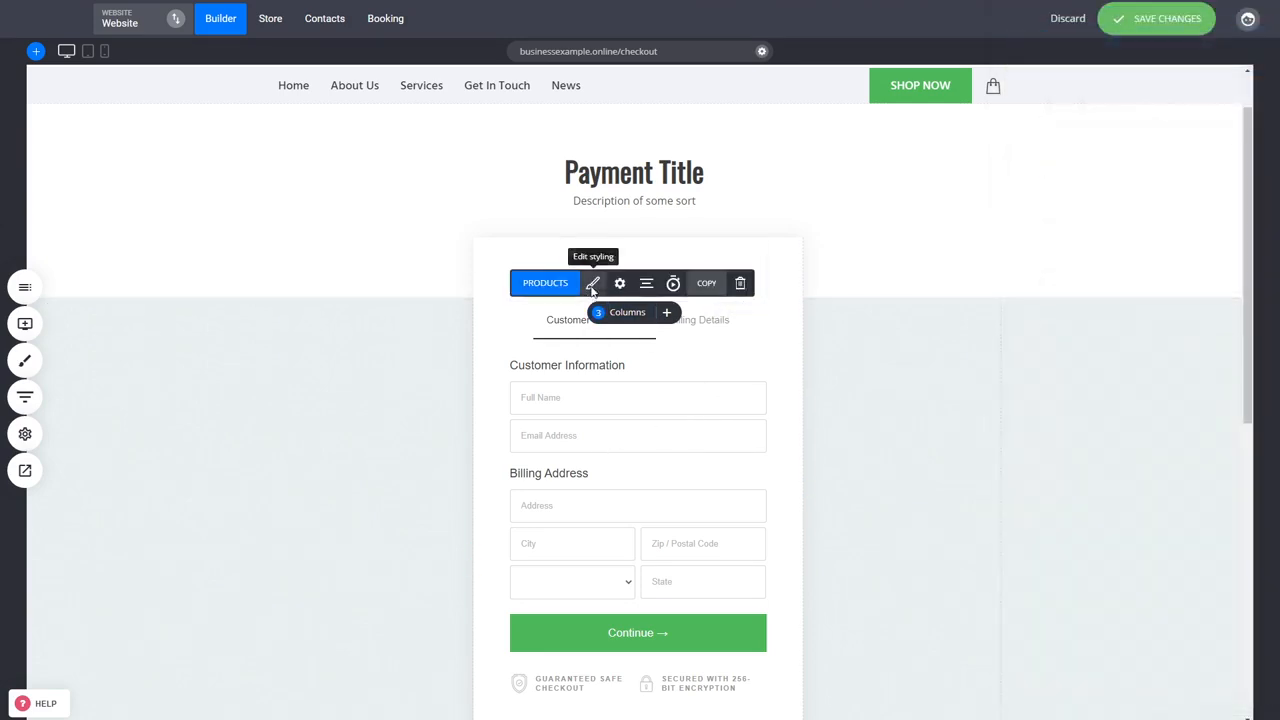
Change the checkout form's styling to 1-Step Checkout
left_click(592, 283)
left_click(985, 158)
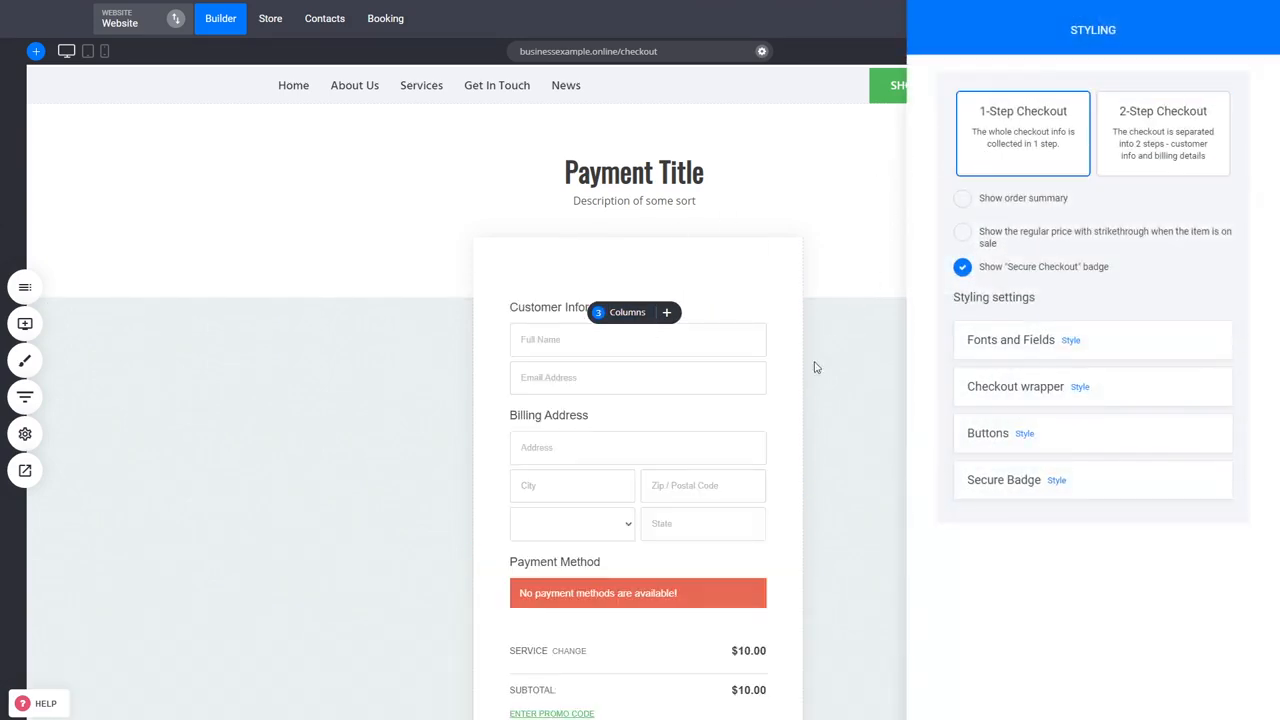
left_click(774, 439)
Delete the template's extra BRAND block above the site footer and save the page changes
scroll(826, 597, "down", 3)
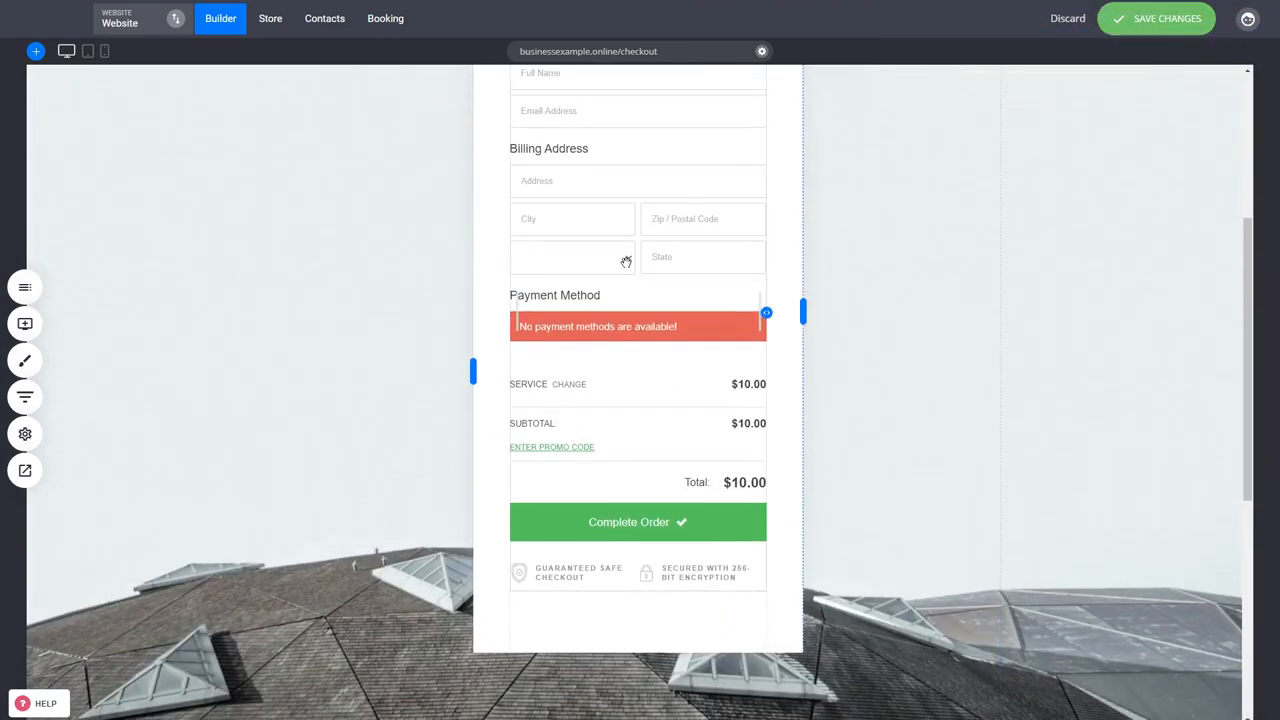
scroll(678, 524, "down", 2)
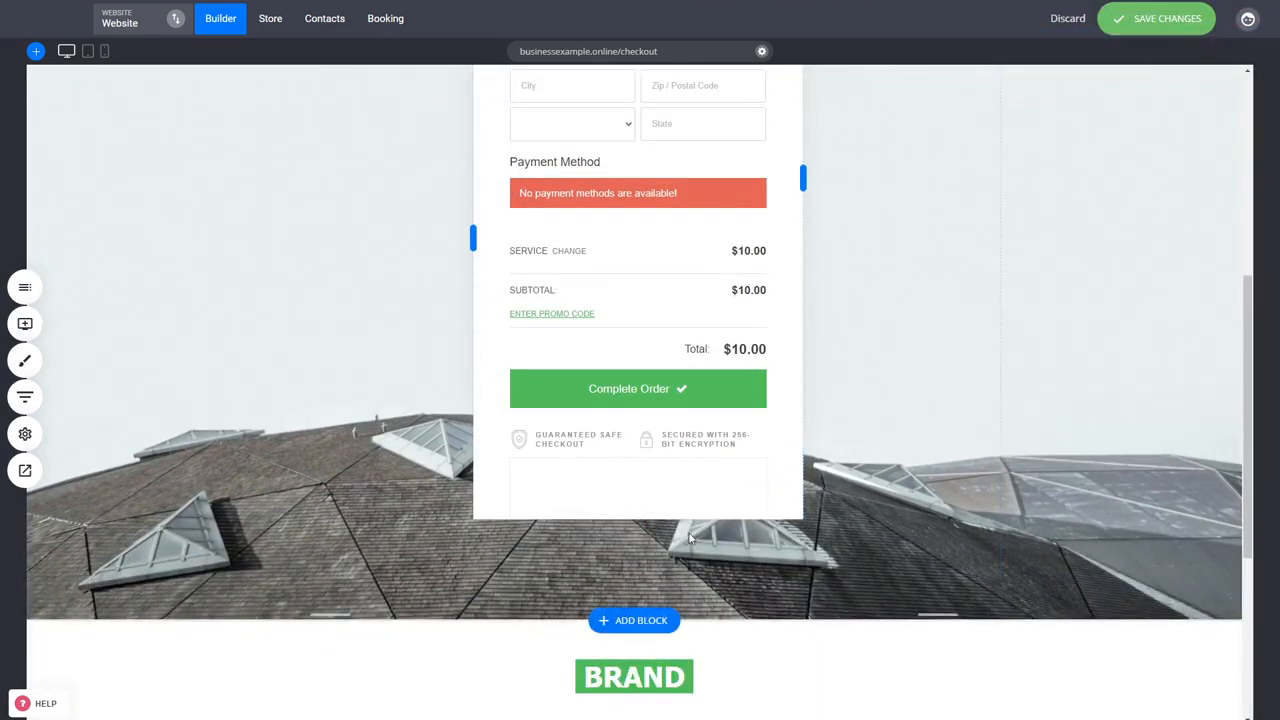
scroll(680, 538, "down", 3)
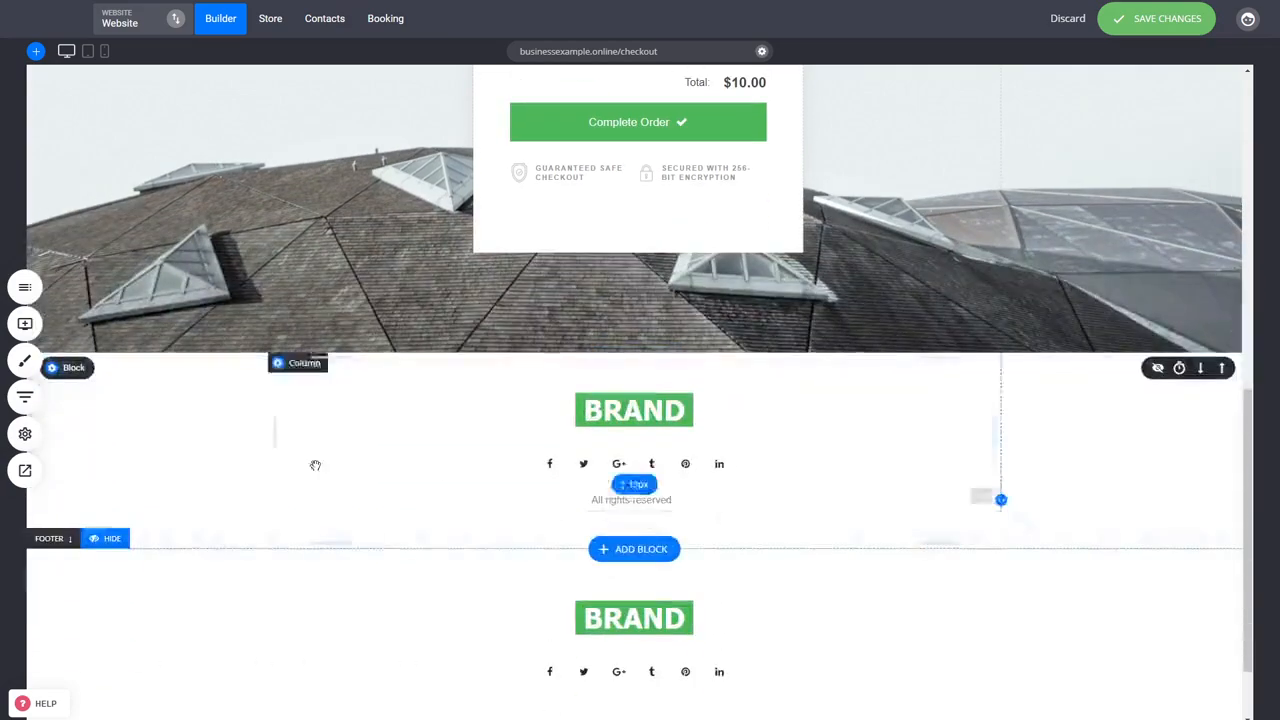
left_click(174, 366)
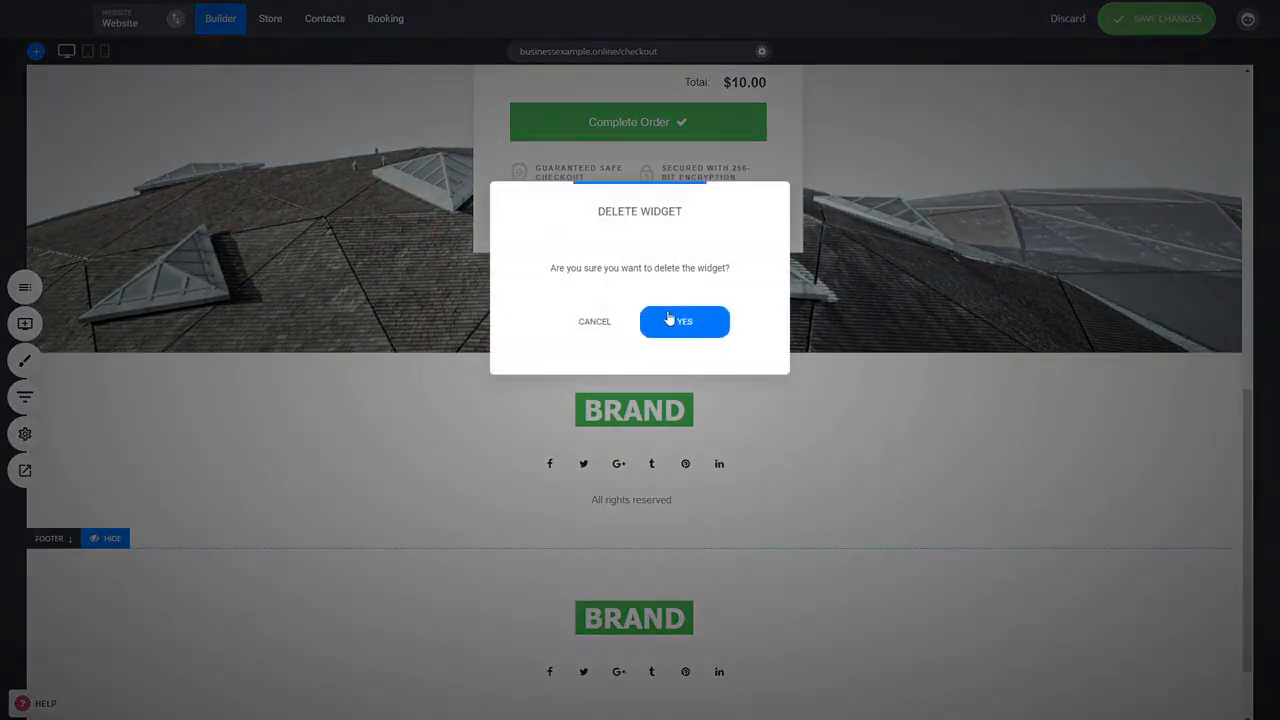
left_click(668, 318)
scroll(900, 355, "up", 8)
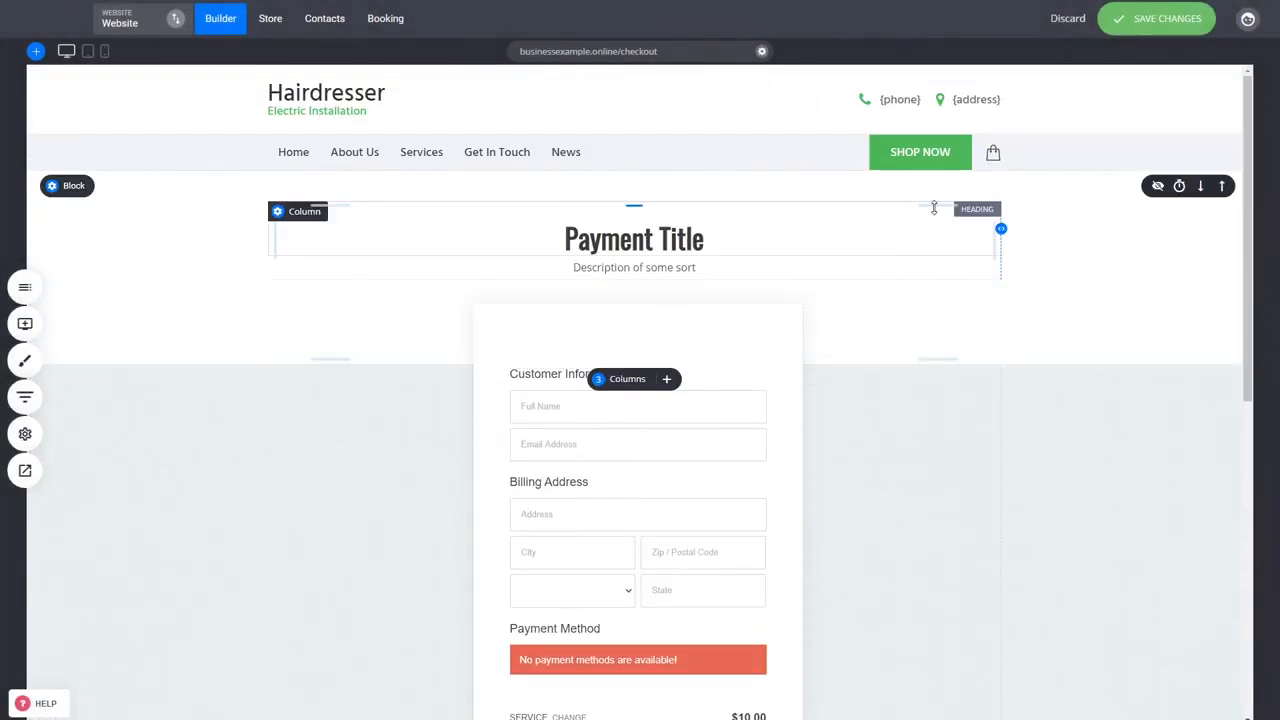
left_click(1156, 19)
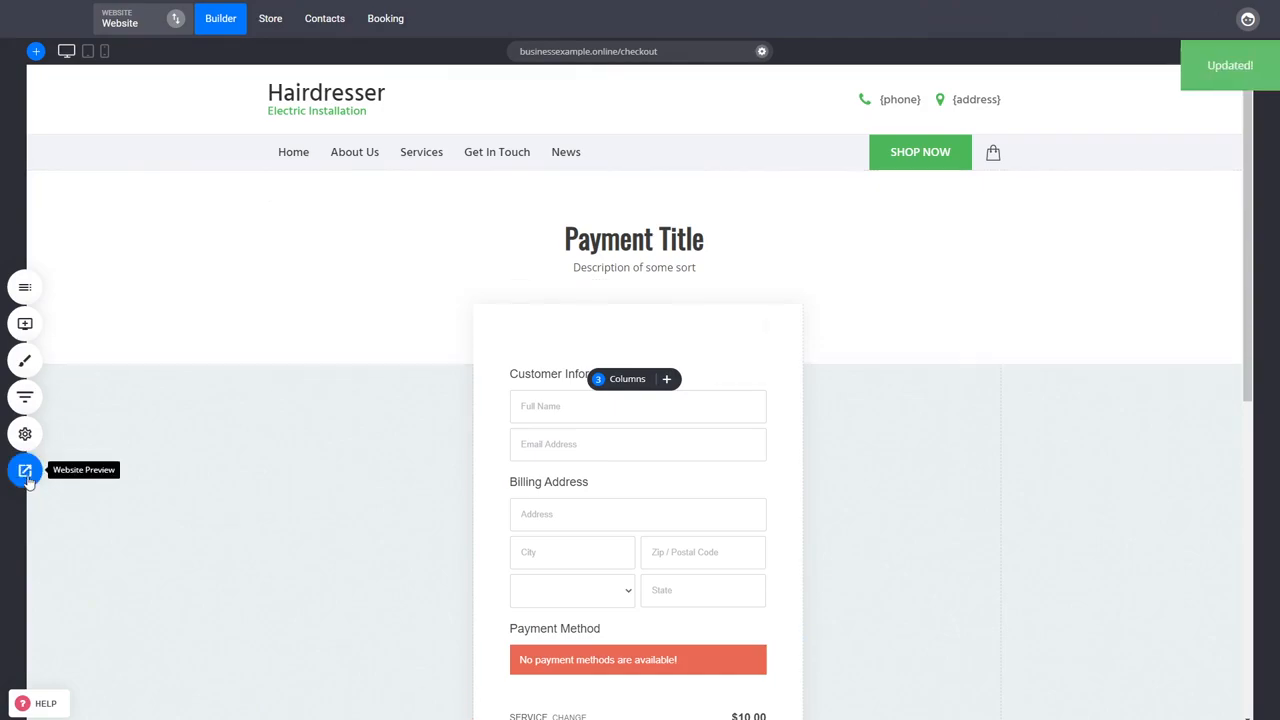
Preview the checkout page, examine its form down to the order button, and dismiss the marketing guide popup
left_click(25, 470)
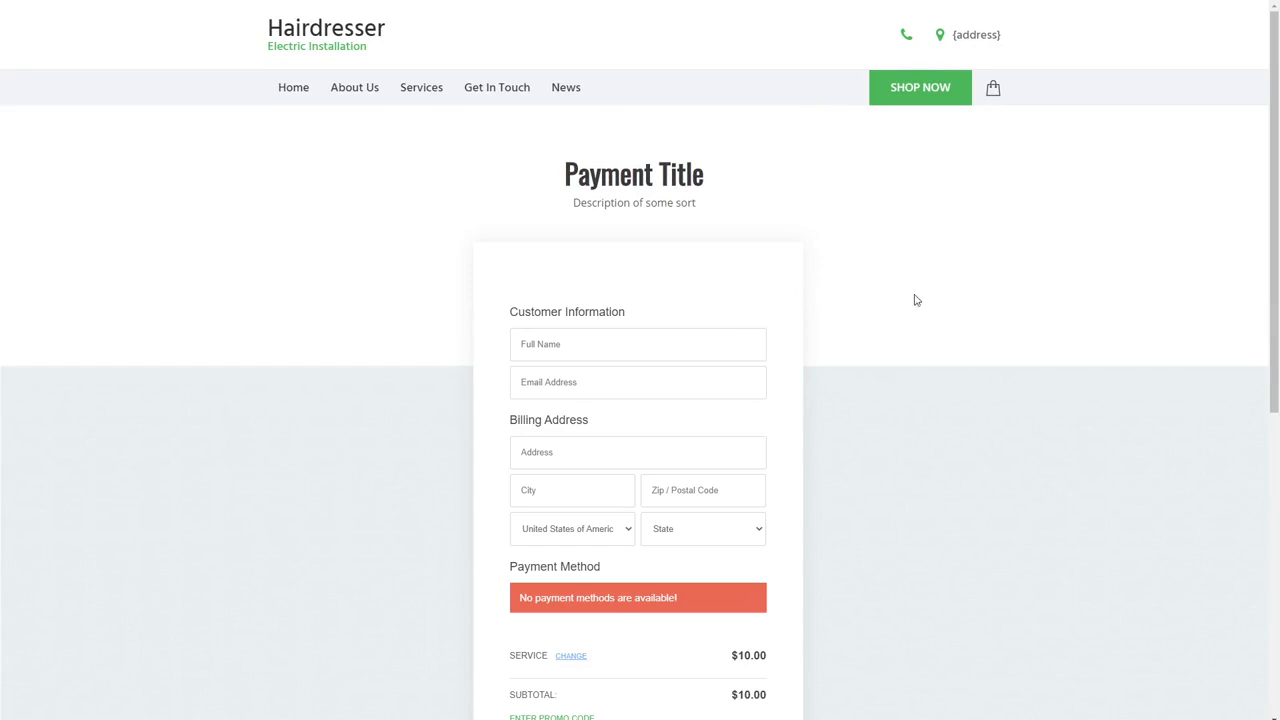
scroll(875, 376, "down", 1)
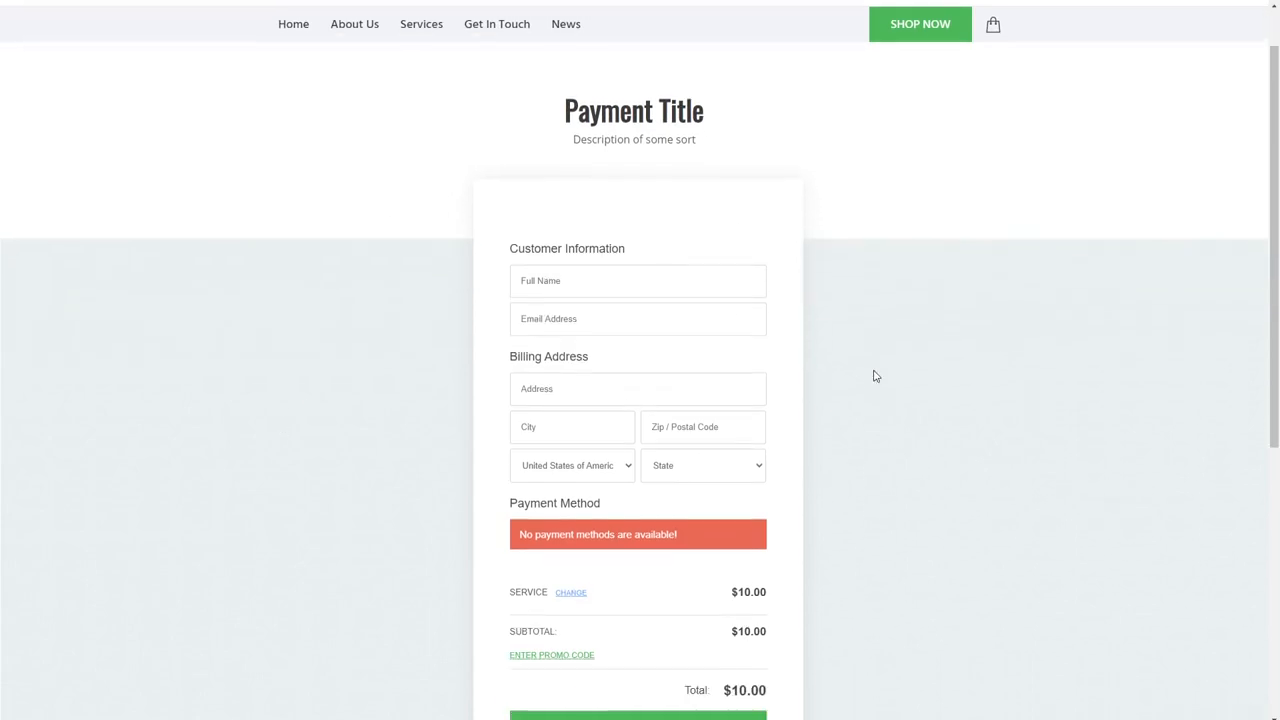
scroll(926, 526, "down", 3)
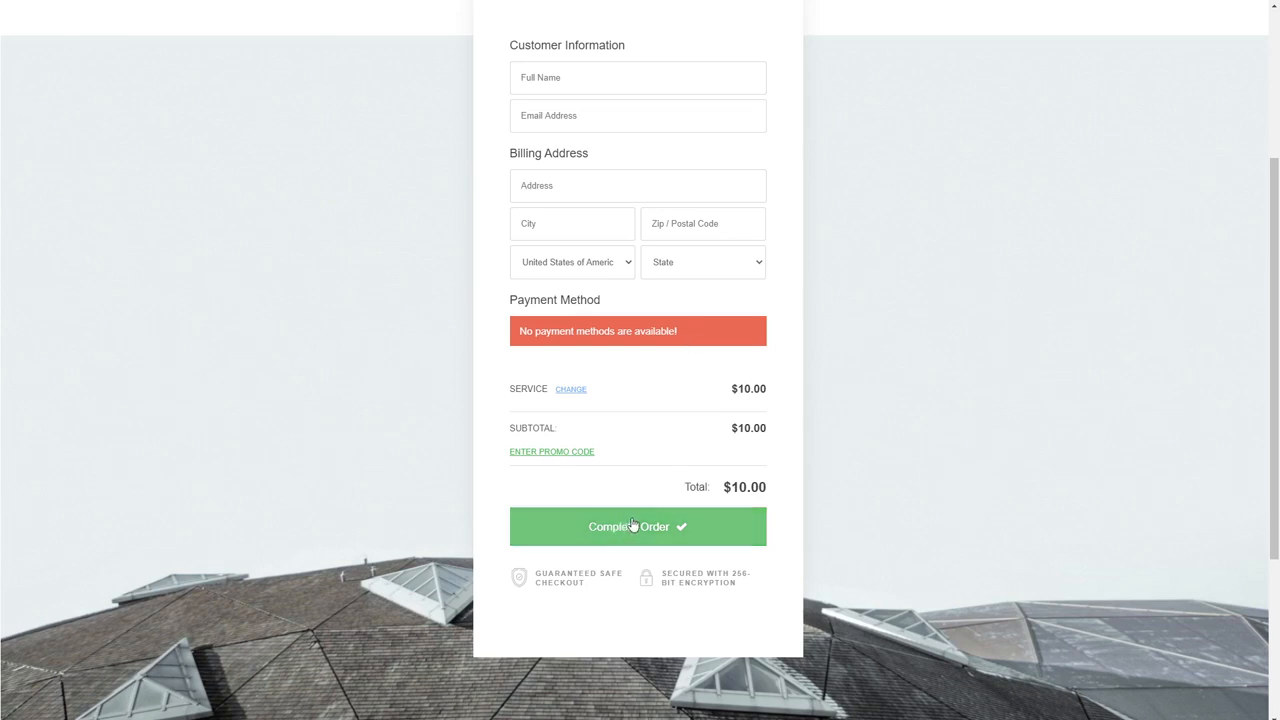
scroll(843, 486, "up", 4)
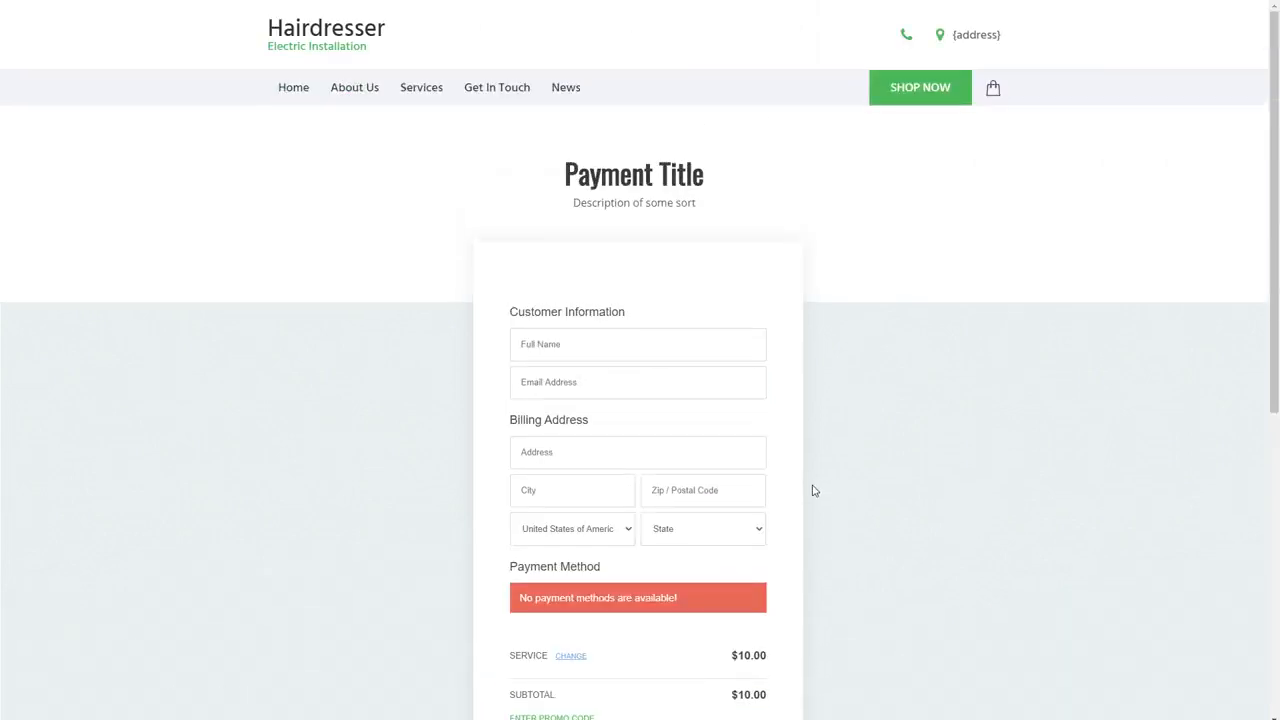
mouse_move(697, 1)
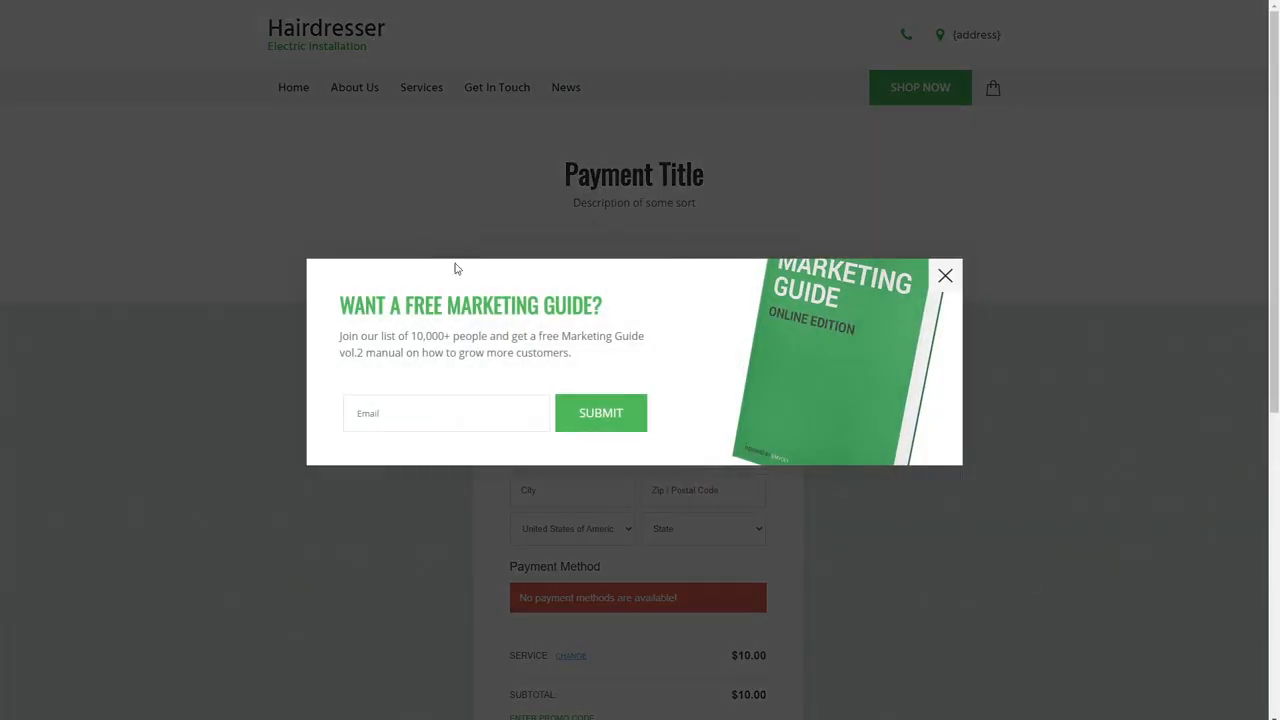
left_click(944, 278)
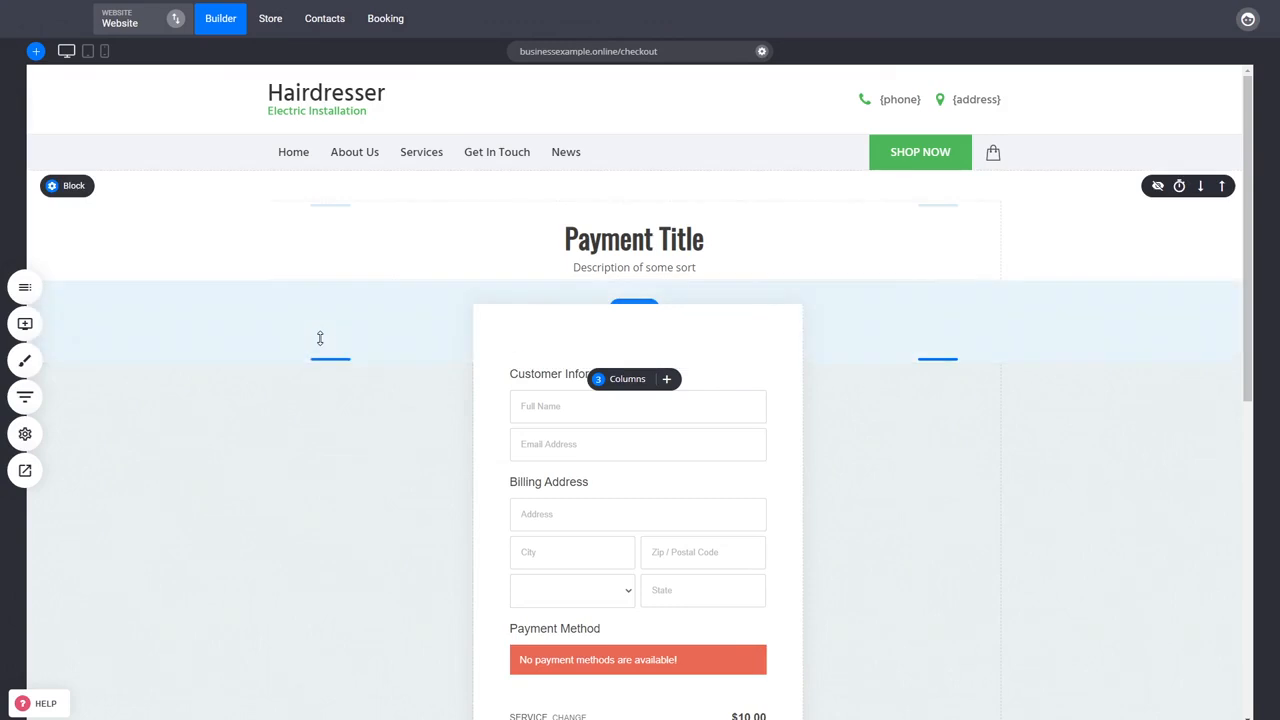
Add Stripe as a payment provider in the store's payment settings and return to the website builder
left_click(271, 22)
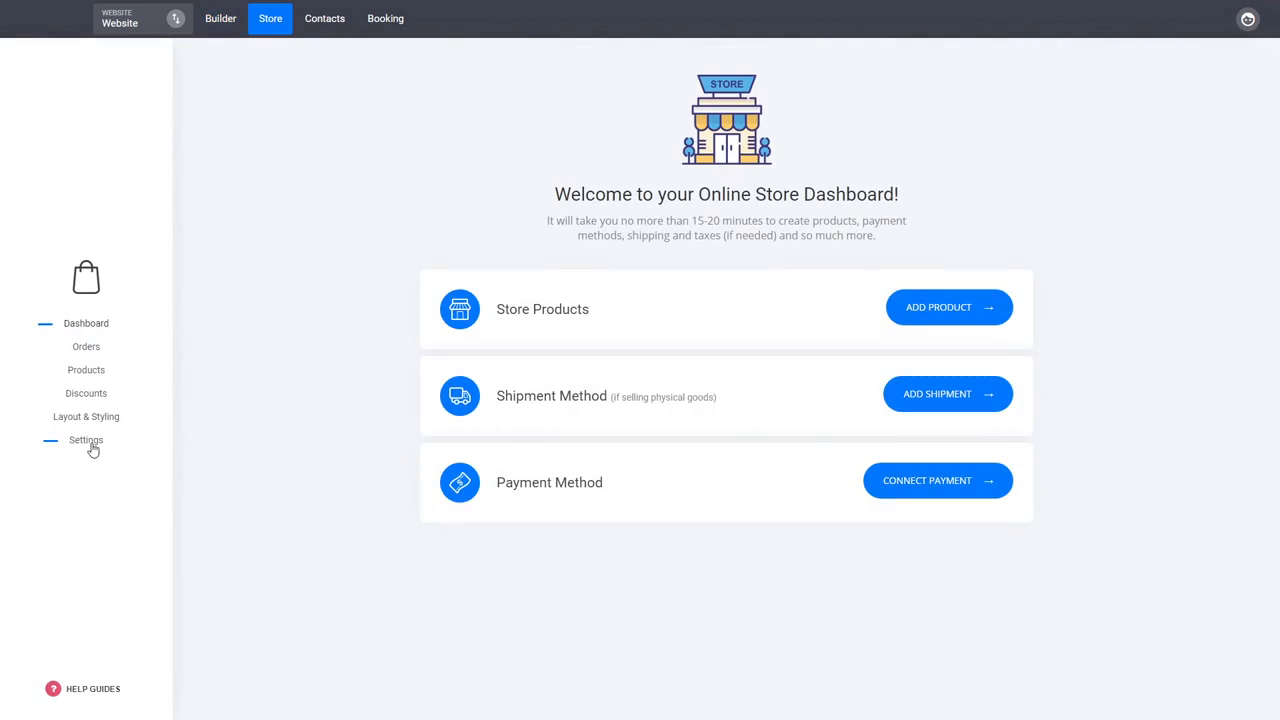
left_click(88, 443)
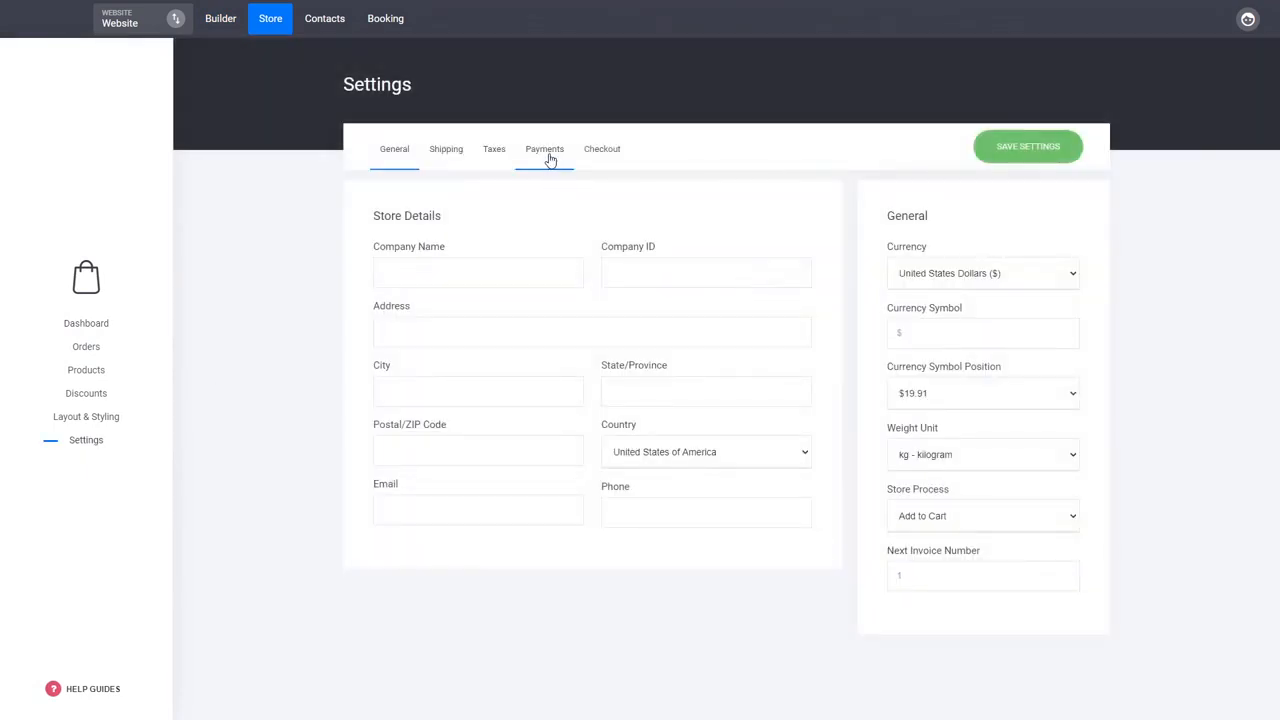
left_click(549, 160)
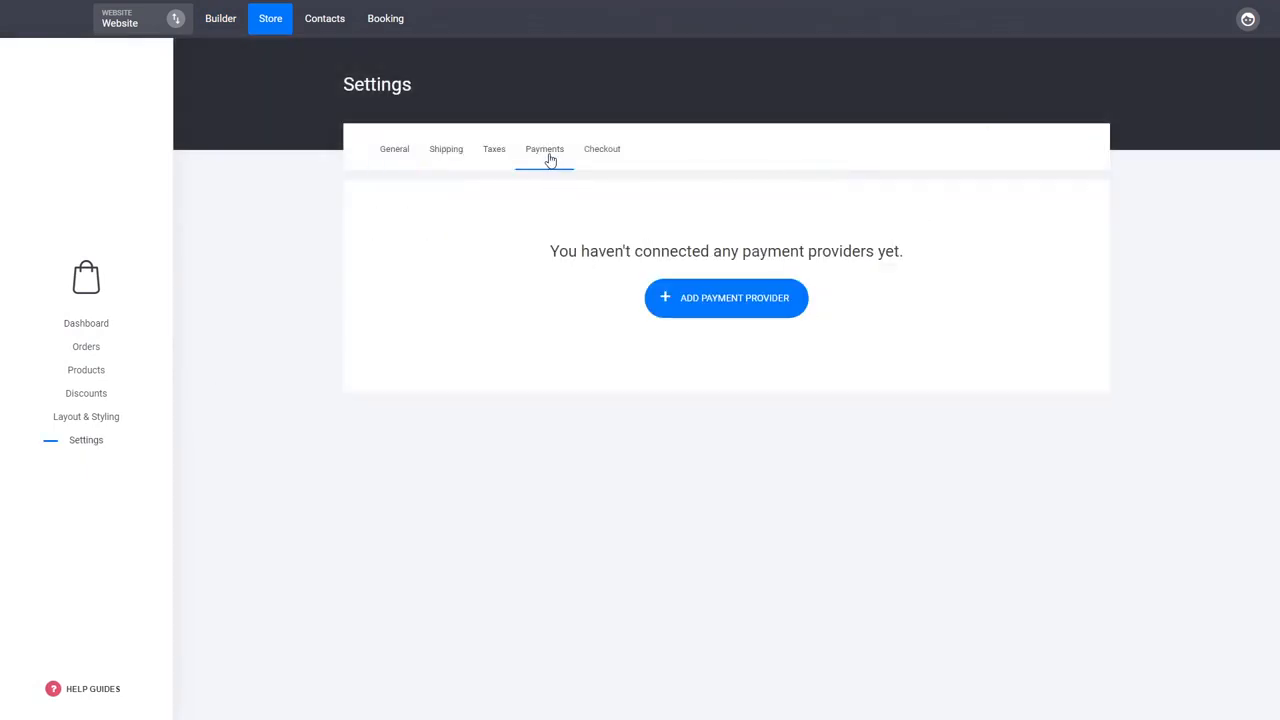
left_click(714, 305)
left_click_drag(623, 116, 414, 121)
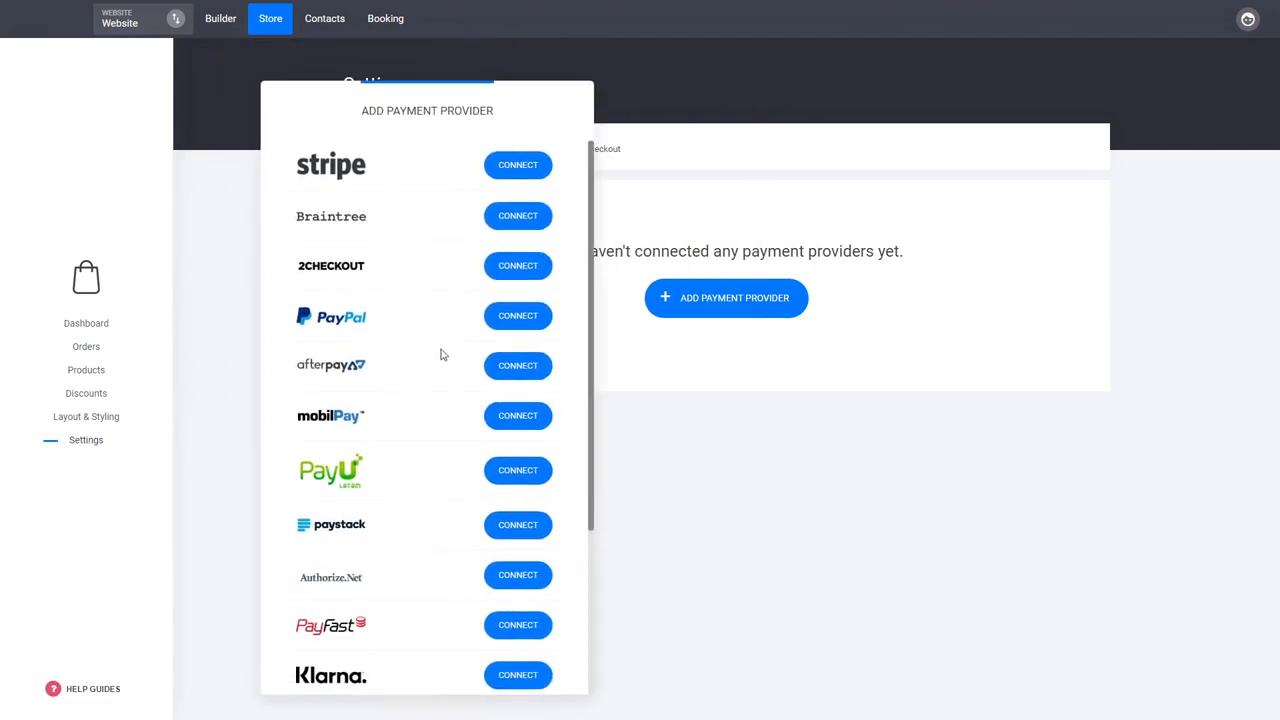
scroll(455, 292, "down", 3)
scroll(447, 392, "up", 3)
left_click(512, 166)
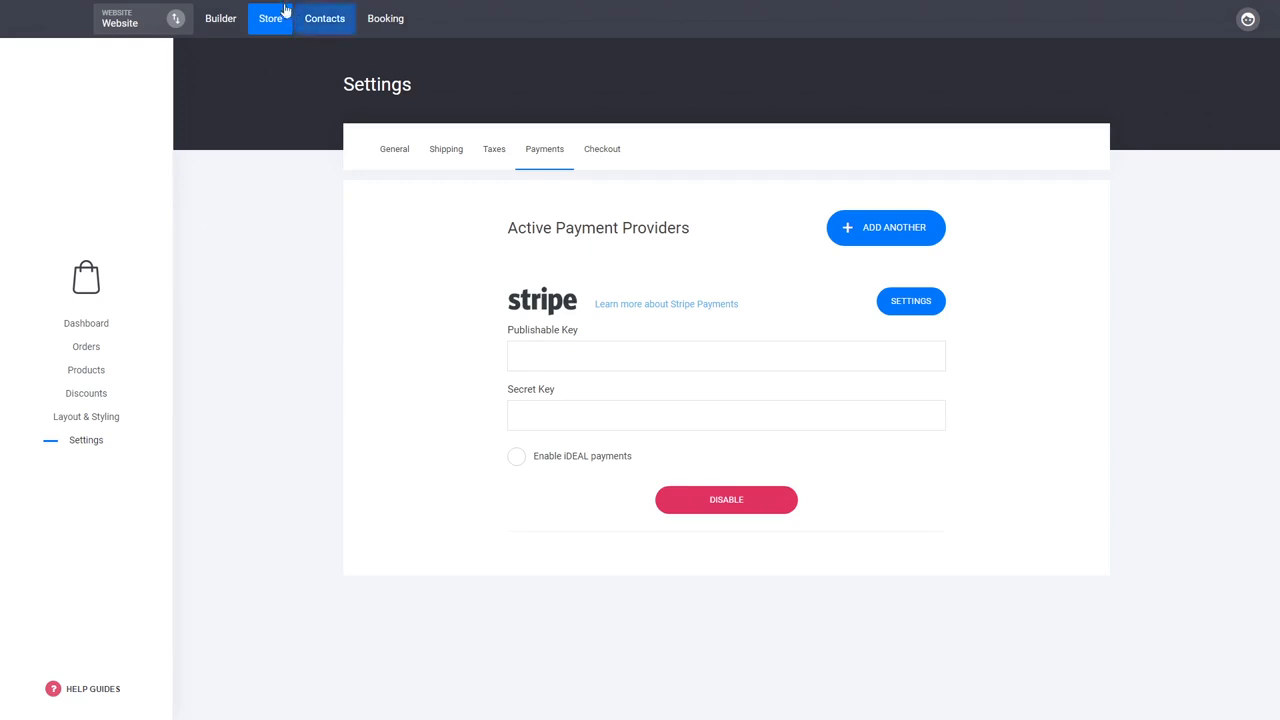
left_click(224, 20)
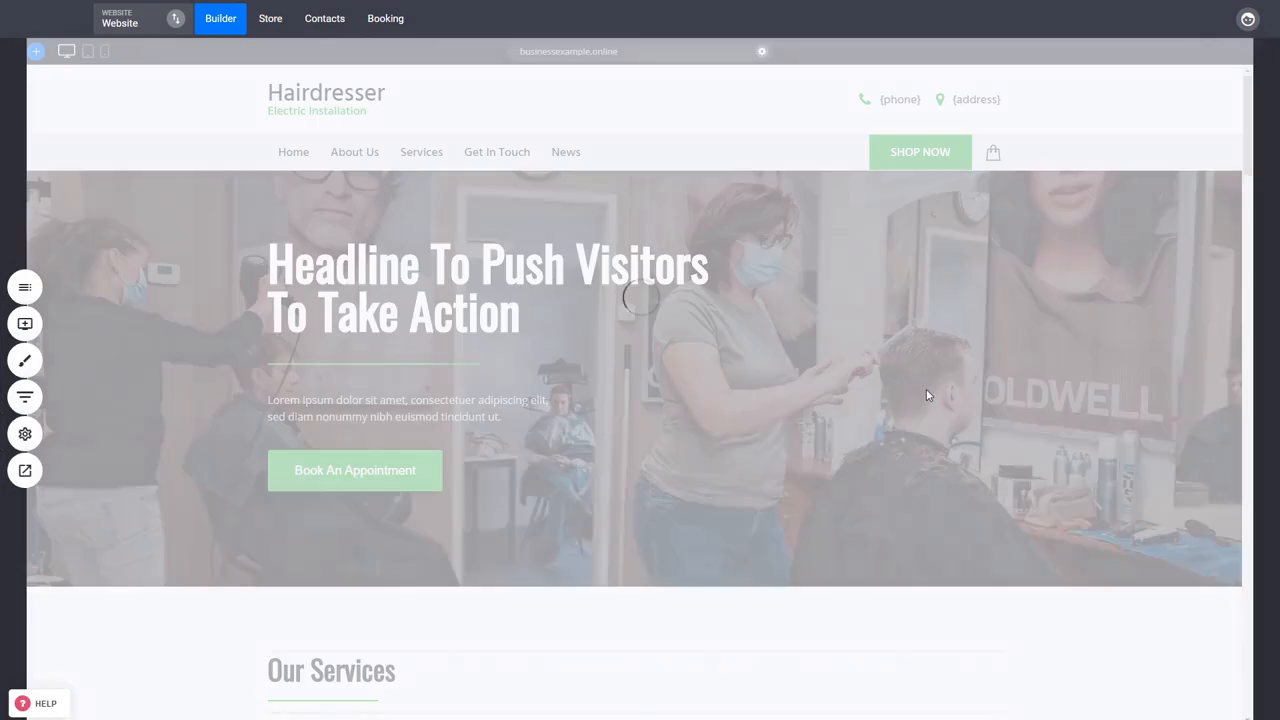